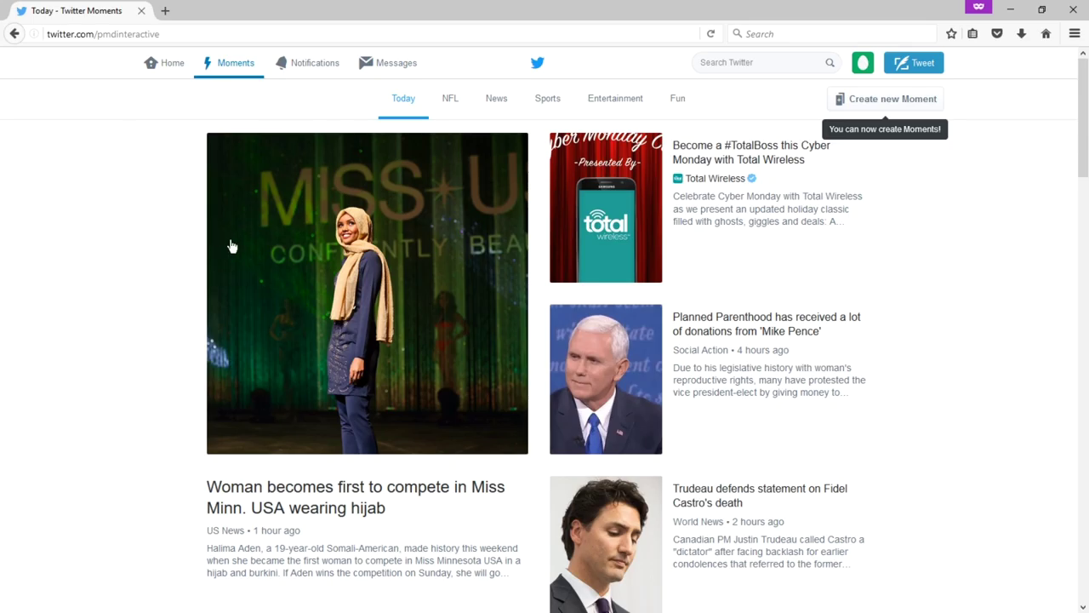
Step: Browse the stories in the Today category of Moments
scroll(131, 275, "down", 2)
scroll(131, 275, "down", 8)
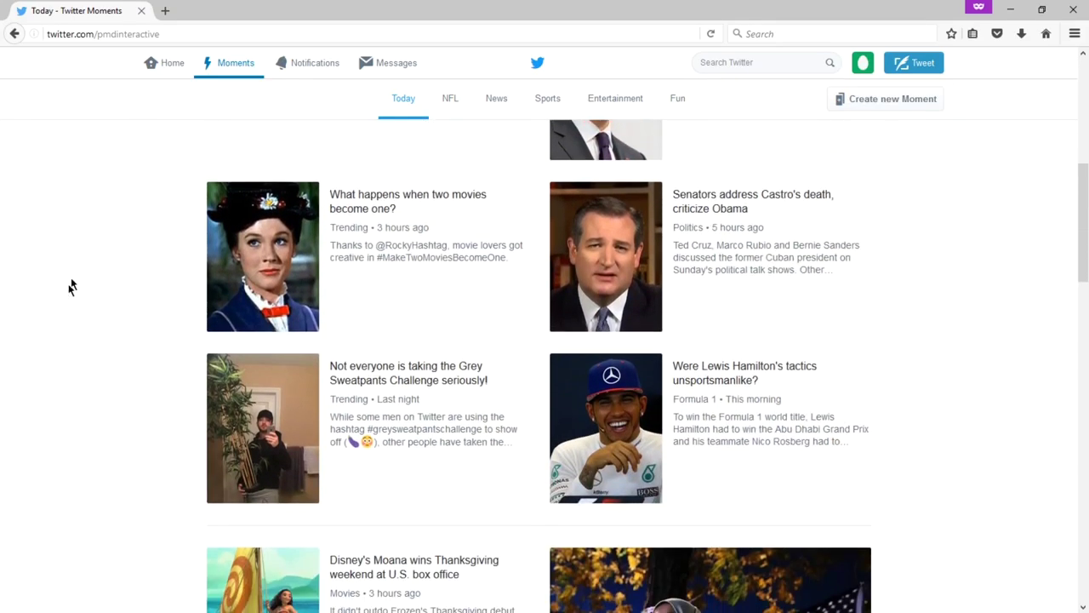
scroll(88, 277, "down", 4)
scroll(88, 278, "down", 12)
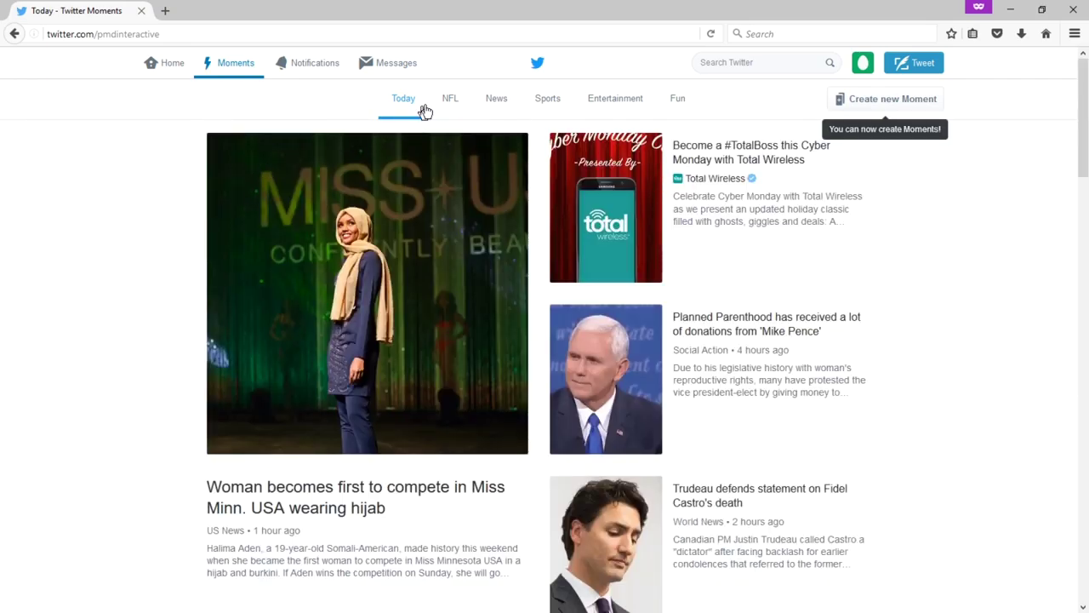
Step: Show the Fun category of Moments and look through its stories down to the end of the page
left_click(689, 107)
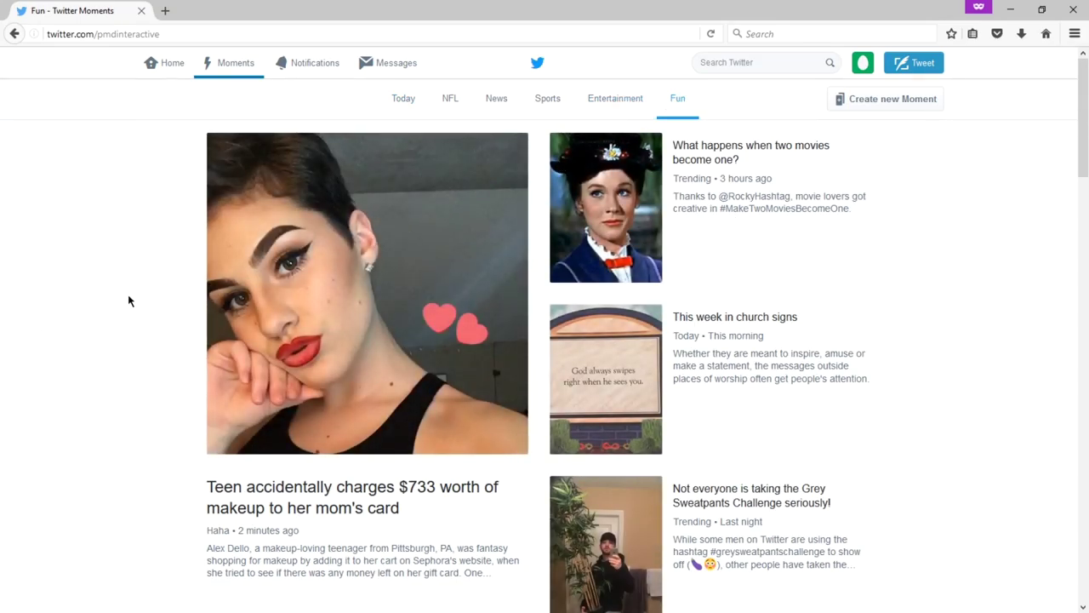
scroll(132, 289, "down", 5)
scroll(132, 288, "down", 8)
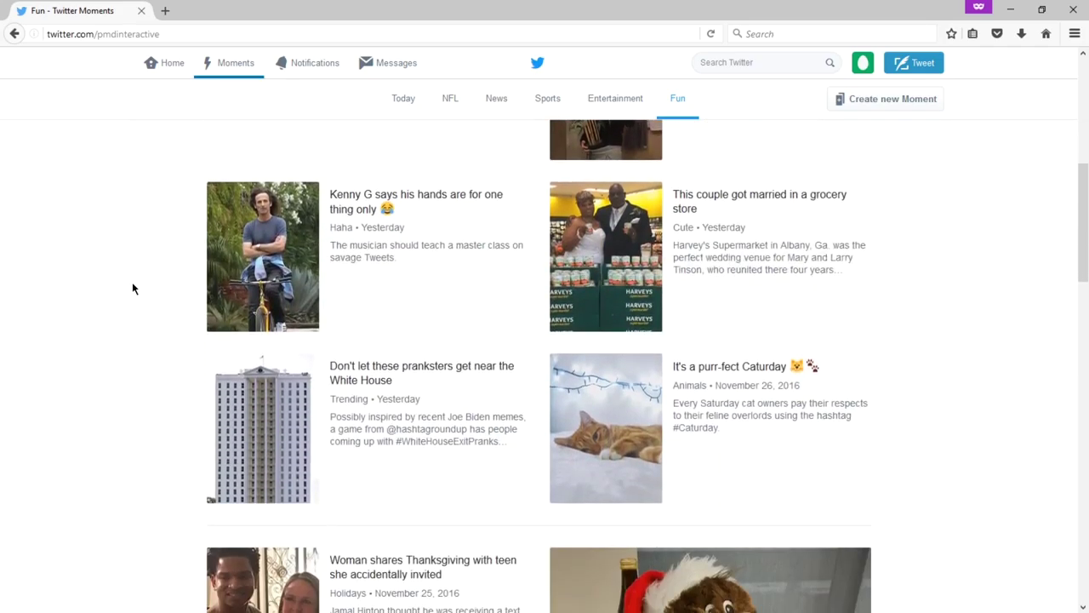
scroll(132, 289, "down", 8)
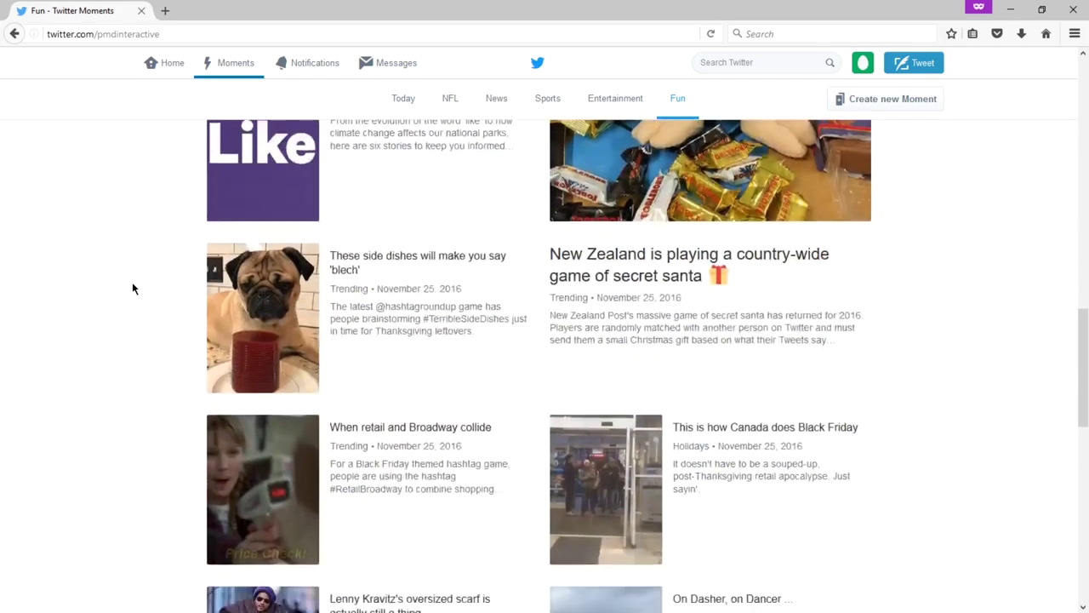
scroll(132, 288, "down", 6)
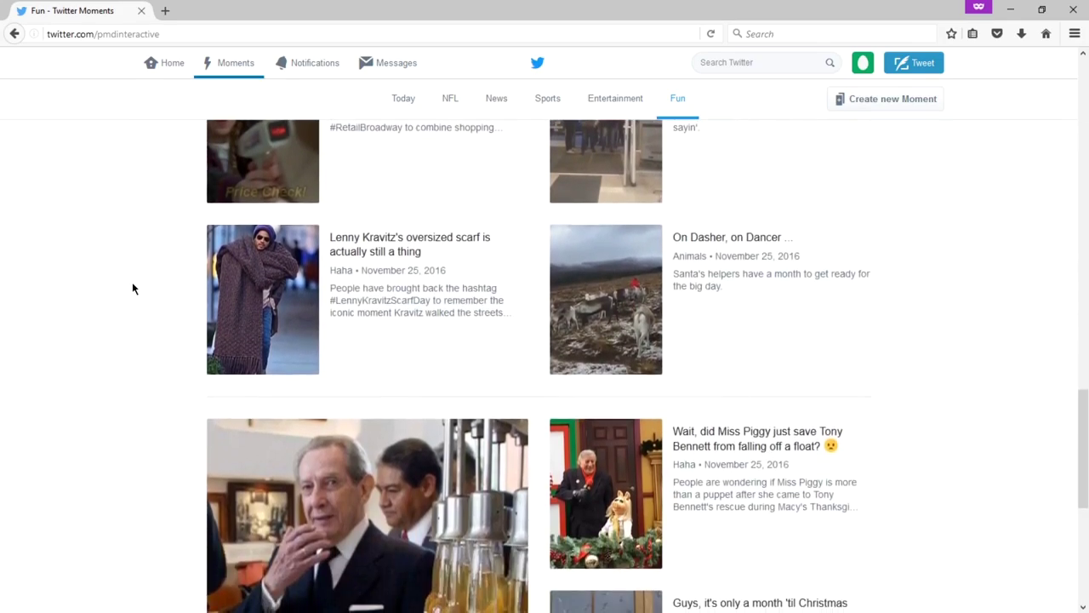
scroll(132, 289, "down", 2)
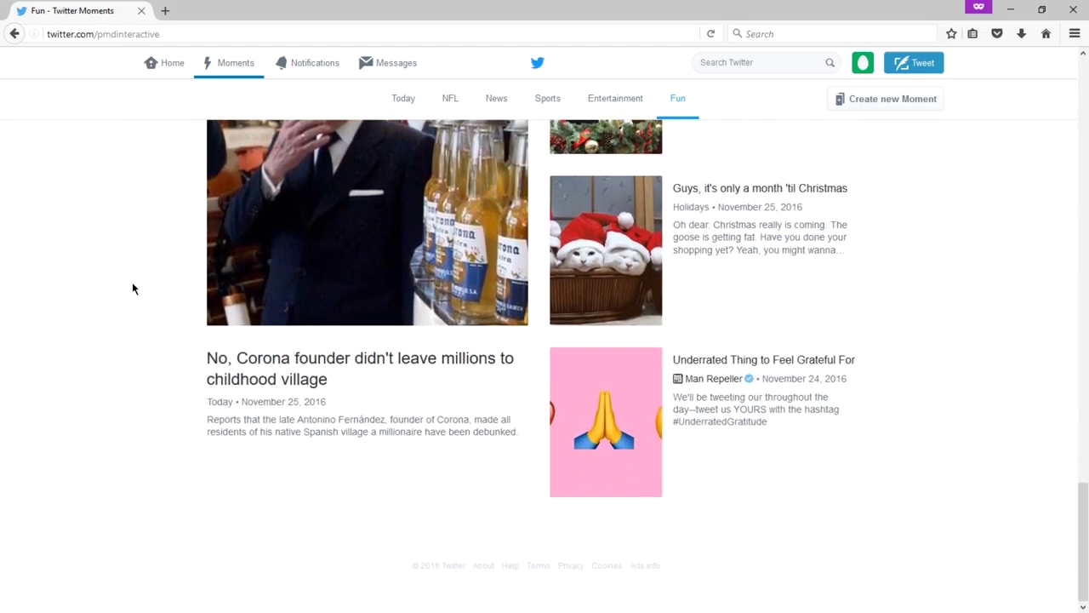
scroll(132, 288, "up", 14)
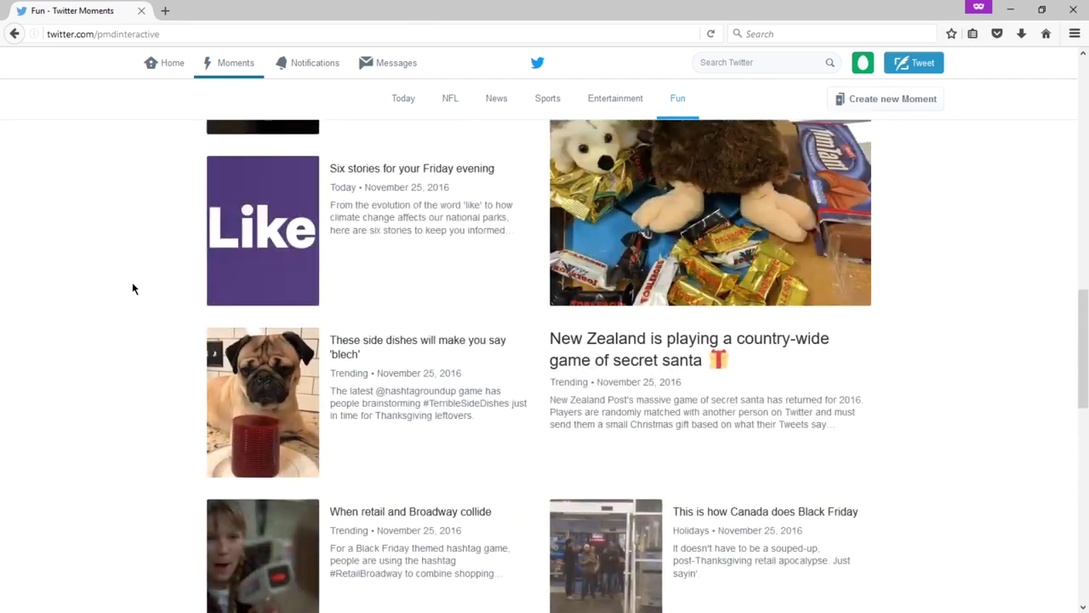
scroll(132, 283, "up", 10)
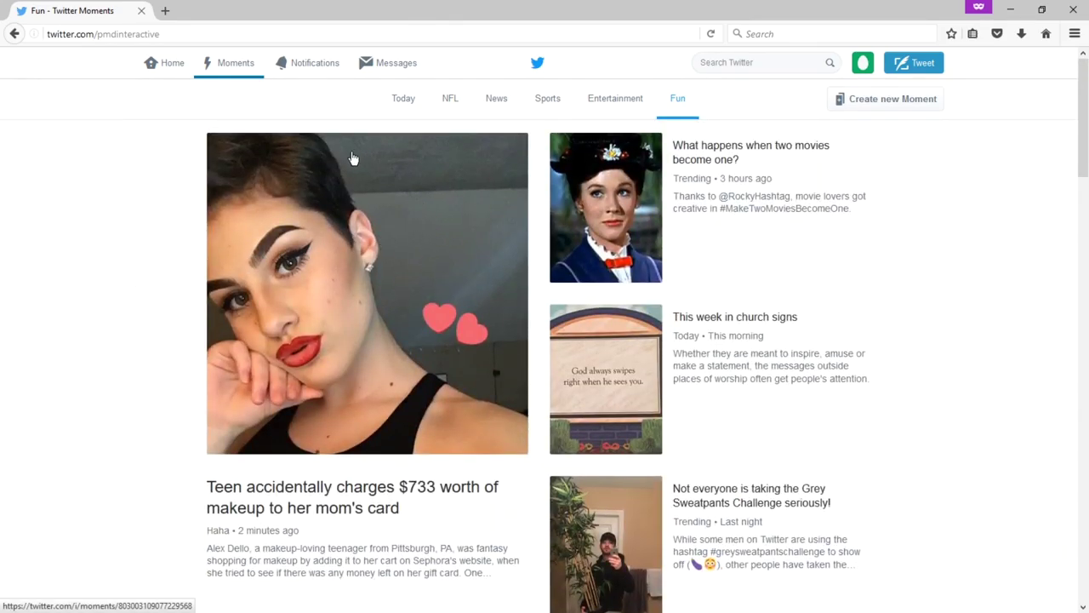
Step: View the Notifications page and the Direct Messages window, closing the messages window without sending anything
left_click(315, 81)
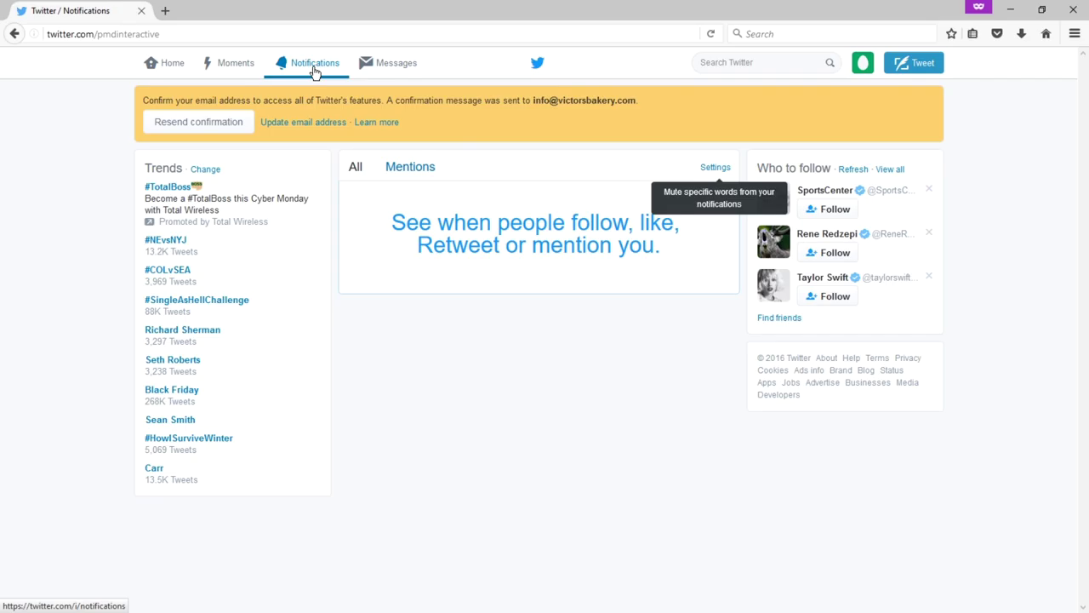
left_click(370, 65)
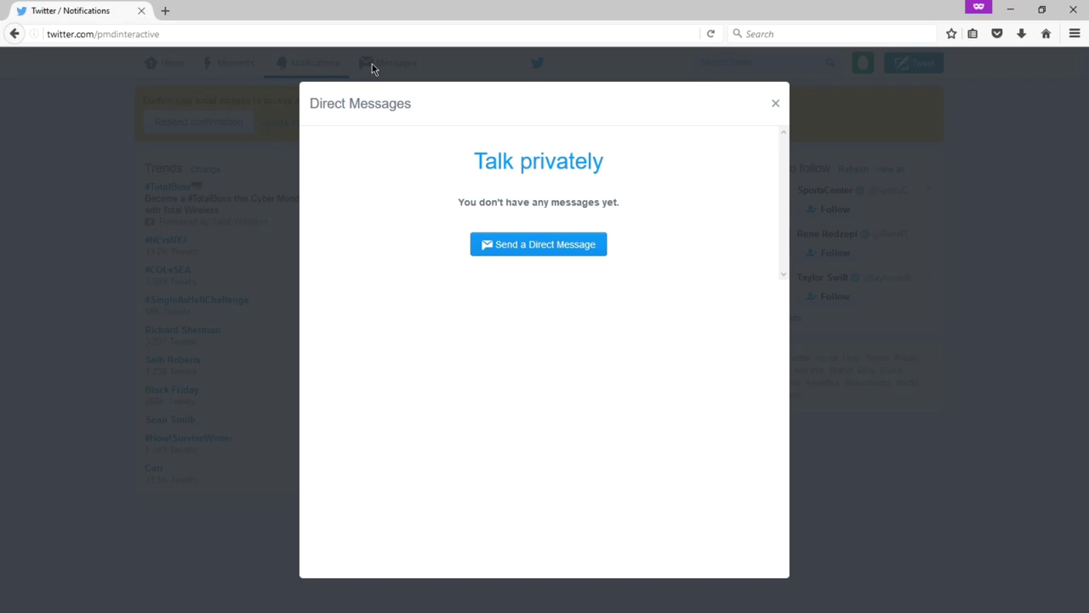
left_click(466, 66)
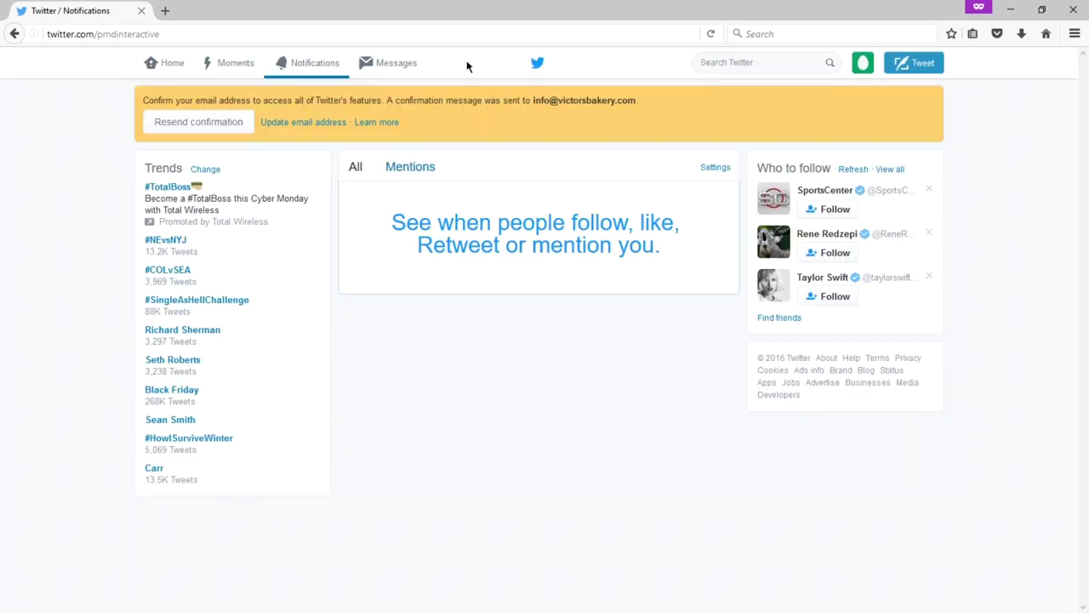
left_click(385, 68)
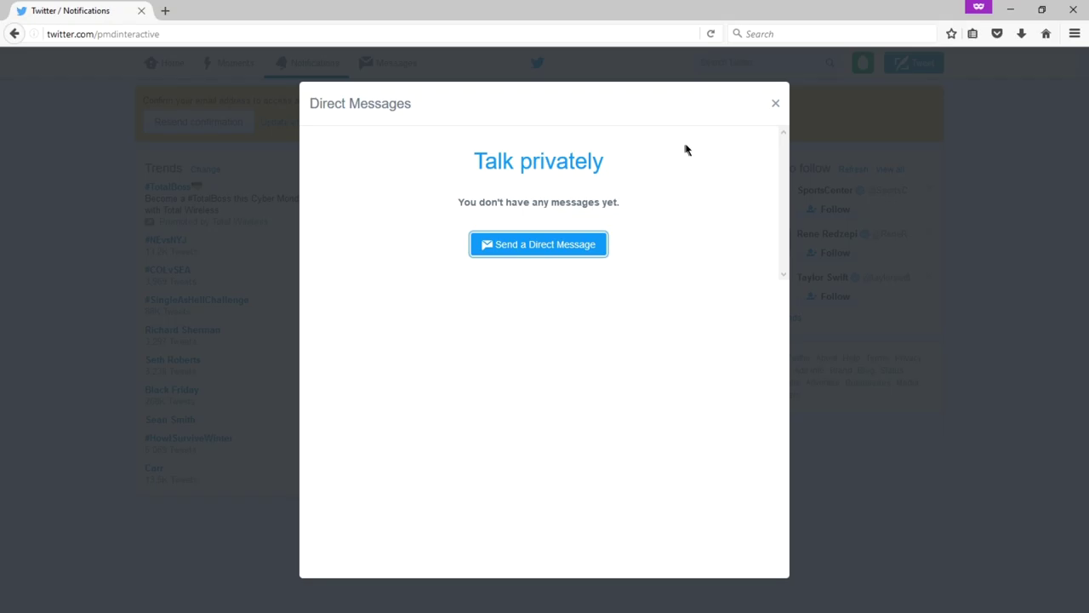
left_click(615, 64)
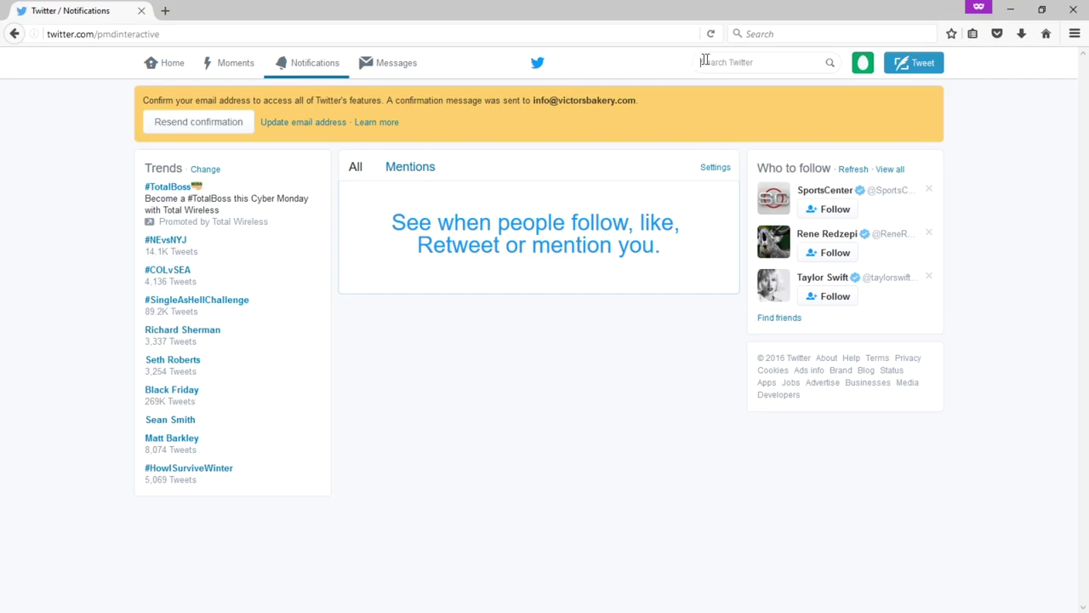
left_click(832, 67)
left_click(763, 33)
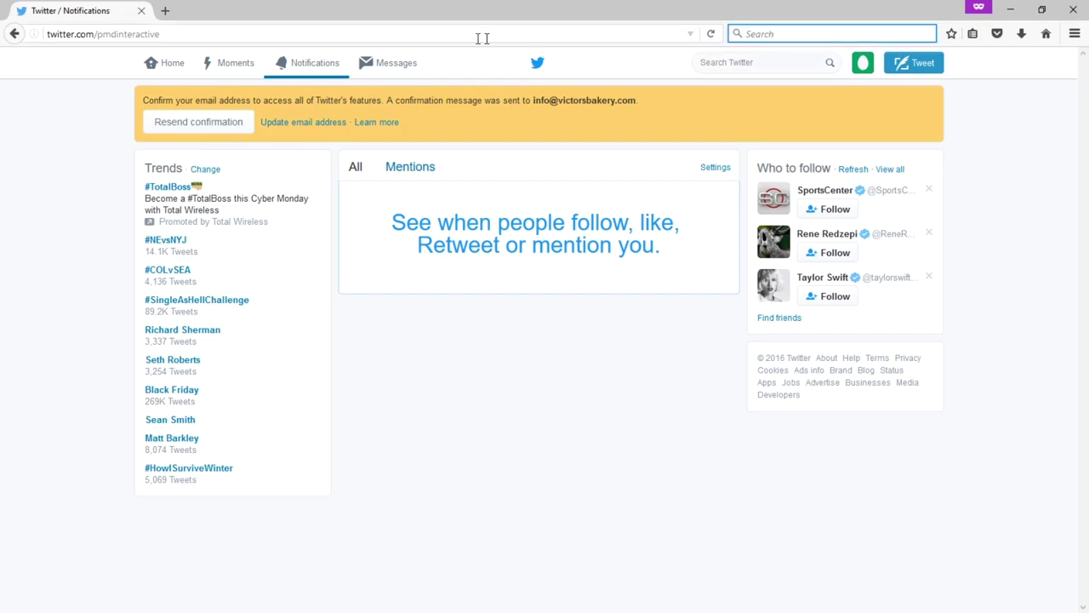
left_click(761, 62)
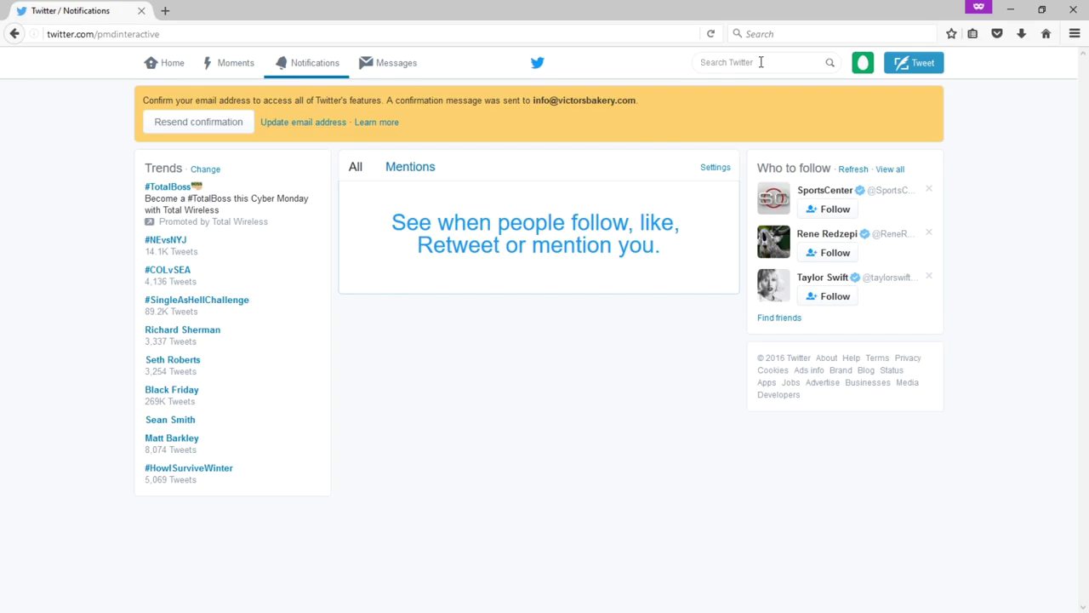
Step: Examine the account options available under Profile and settings without choosing any of them
left_click(864, 68)
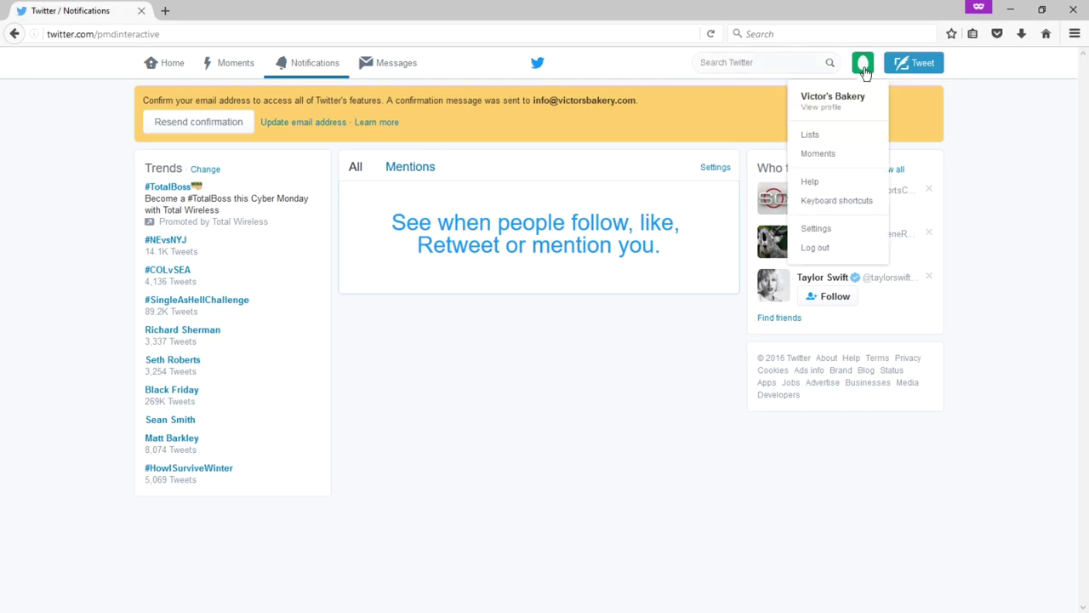
left_click(864, 72)
left_click(862, 69)
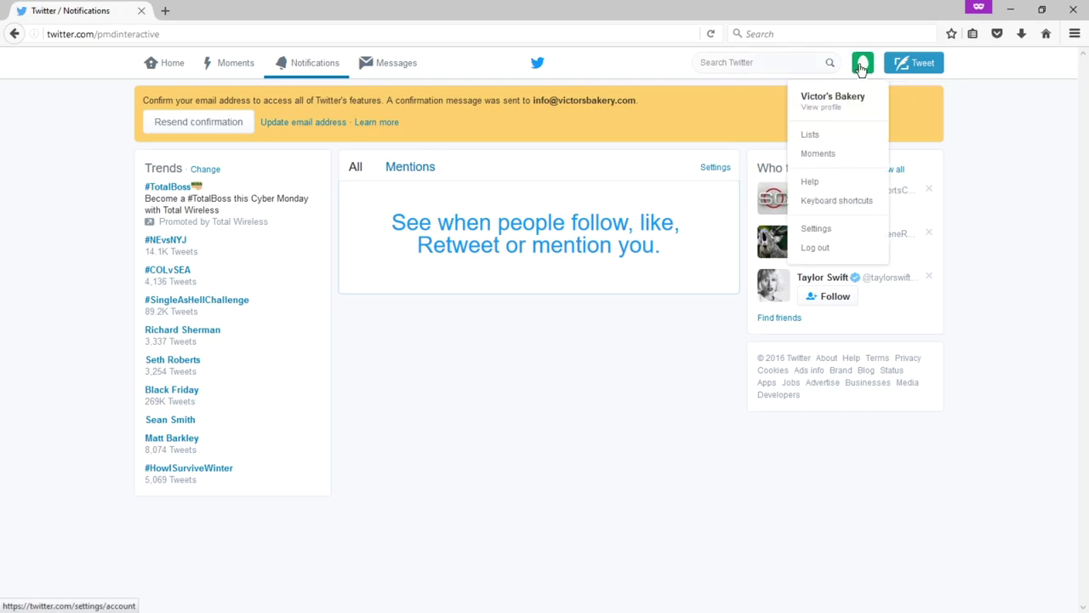
left_click(862, 68)
left_click(863, 68)
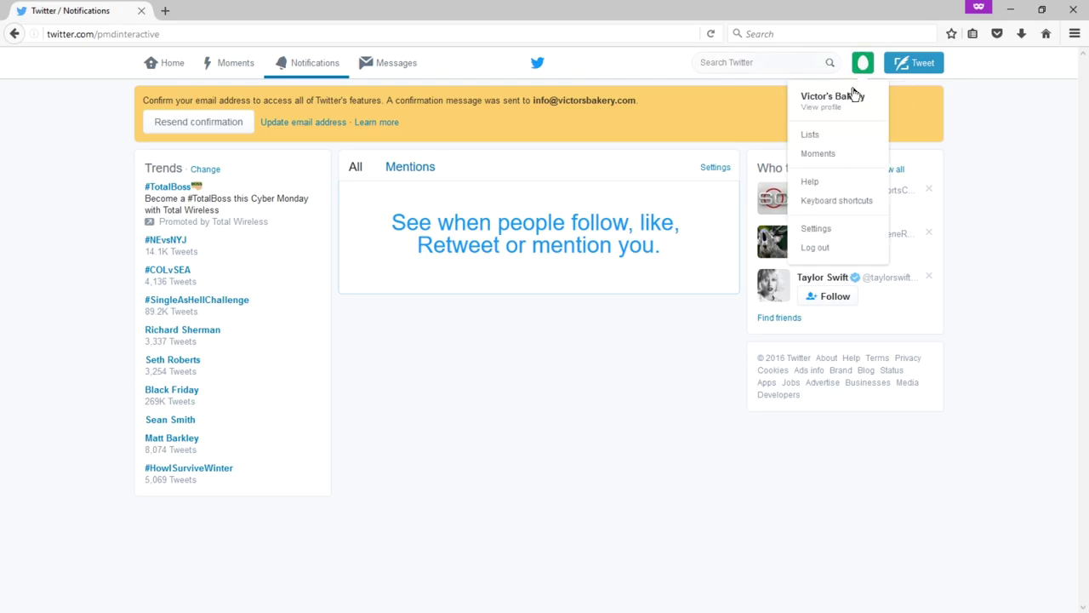
left_click(868, 67)
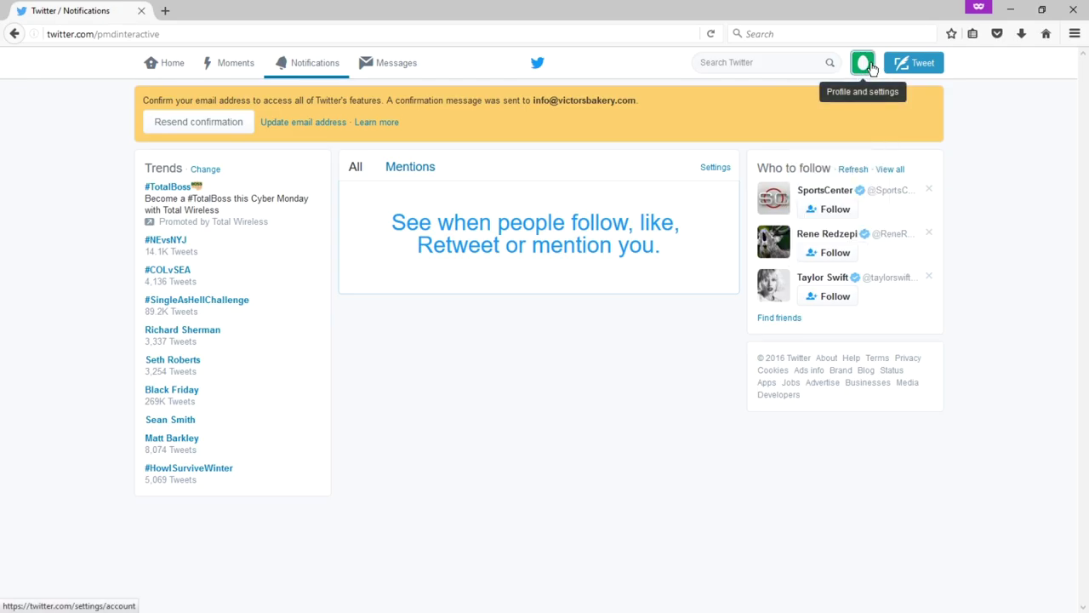
left_click(870, 67)
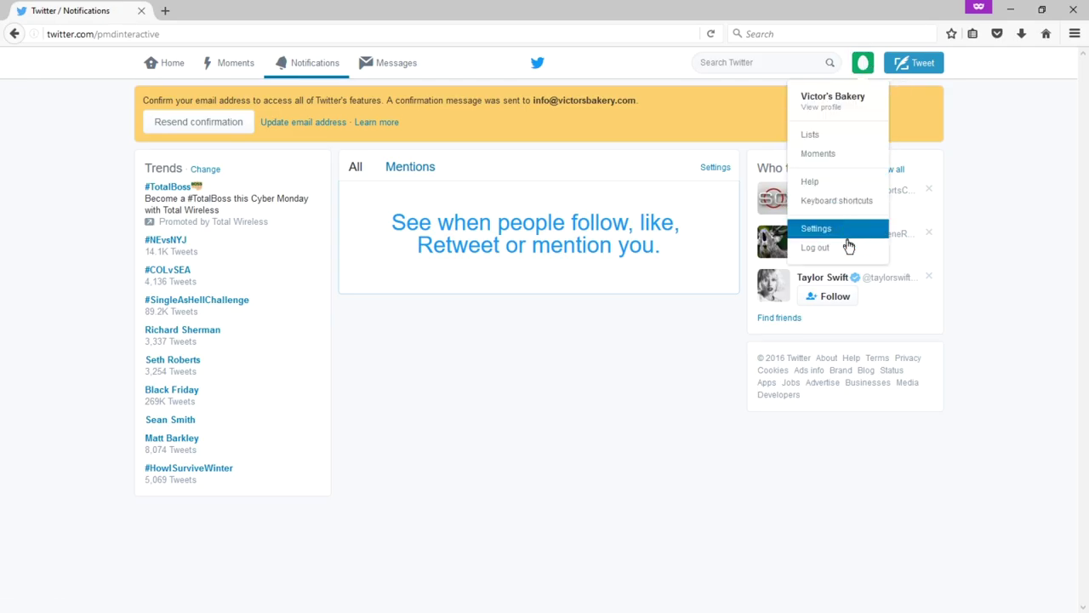
left_click(969, 133)
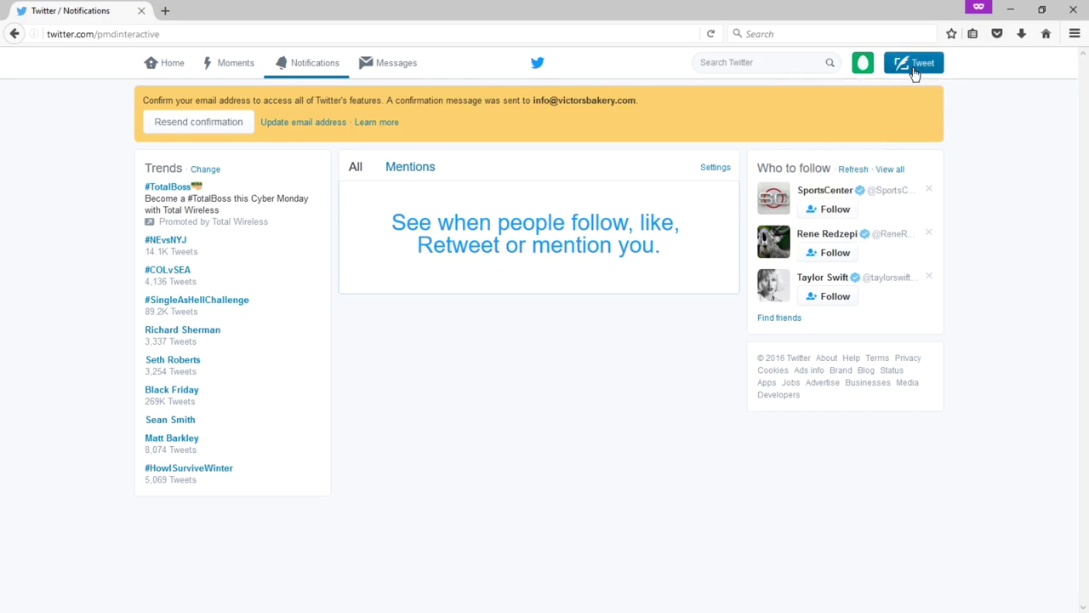
Step: View the Compose new Tweet window, move it lower over the page, and close it without posting
left_click(915, 68)
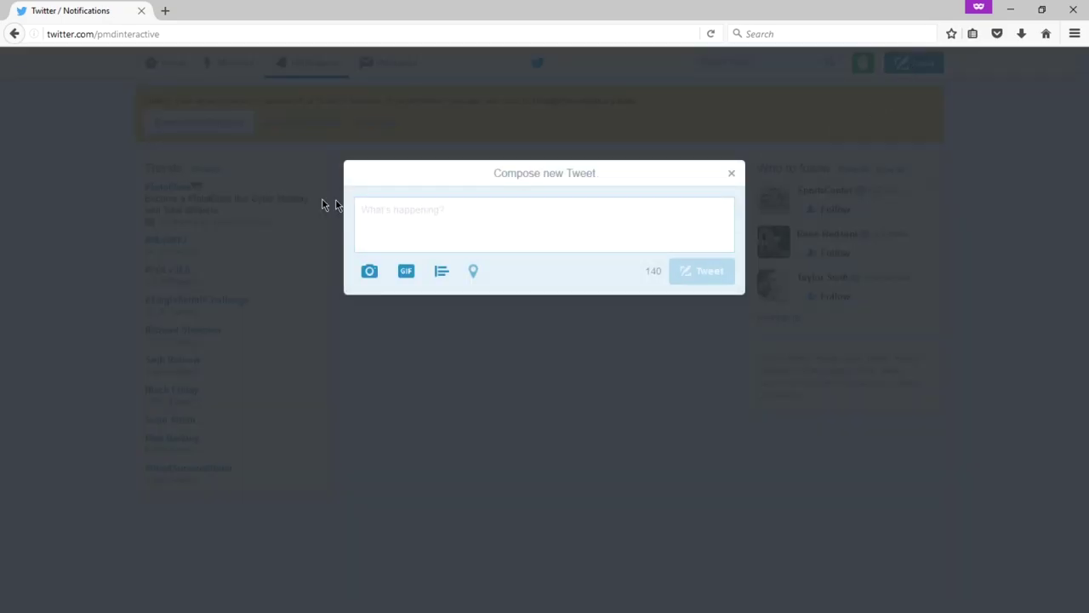
left_click_drag(629, 168, 655, 253)
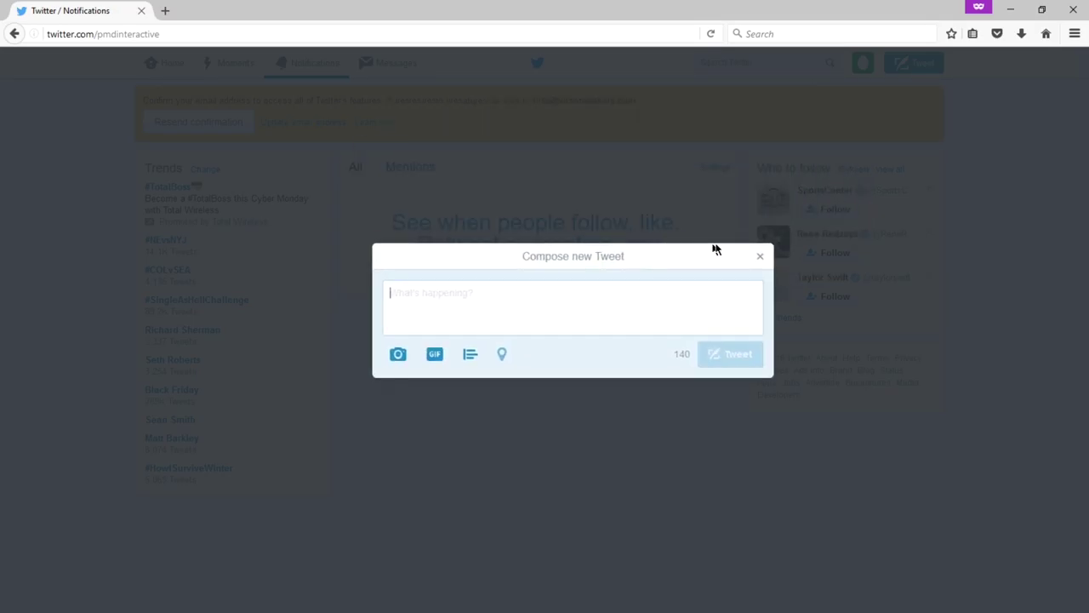
left_click(760, 259)
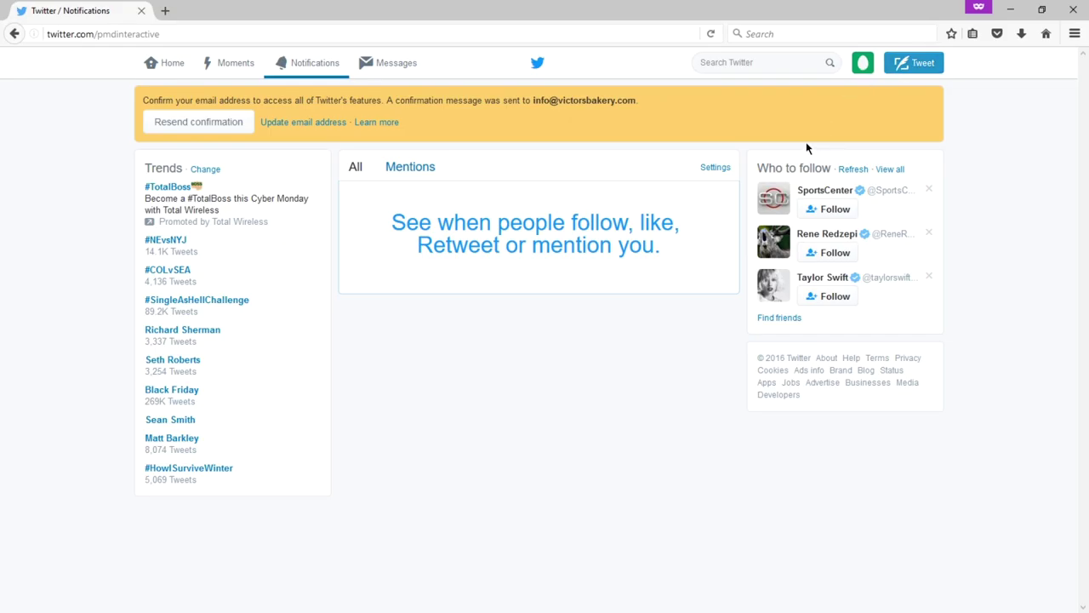
Step: Open the Victor's Bakery profile page and look over its contents
left_click(863, 68)
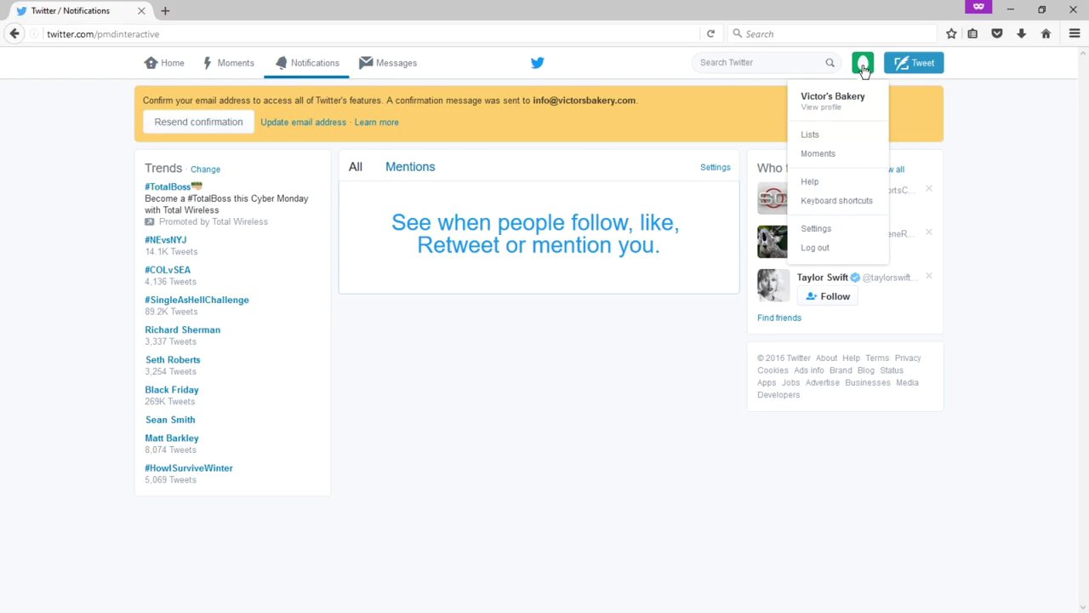
left_click(863, 68)
left_click(863, 68)
left_click(835, 114)
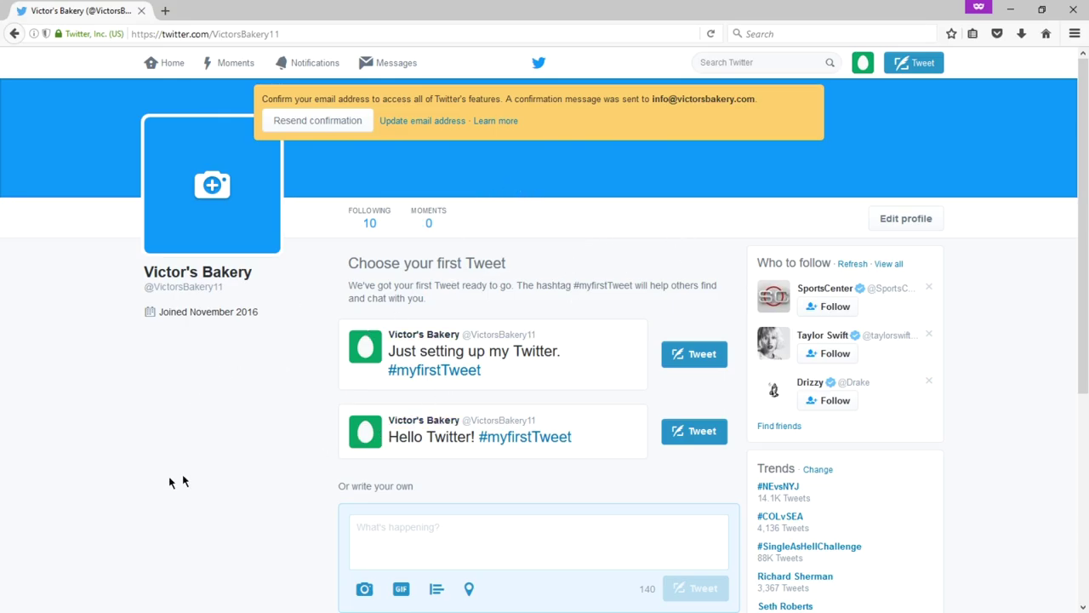
scroll(175, 465, "down", 3)
scroll(173, 462, "up", 1)
scroll(172, 465, "up", 2)
Step: Start editing the Victor's Bakery profile
left_click(863, 63)
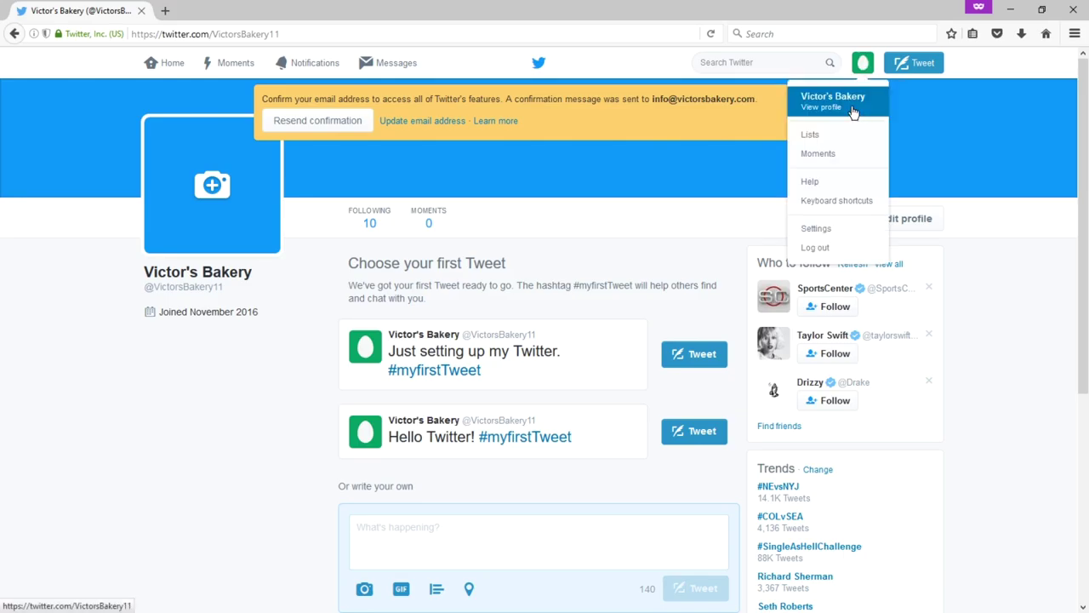
left_click(917, 222)
left_click(915, 223)
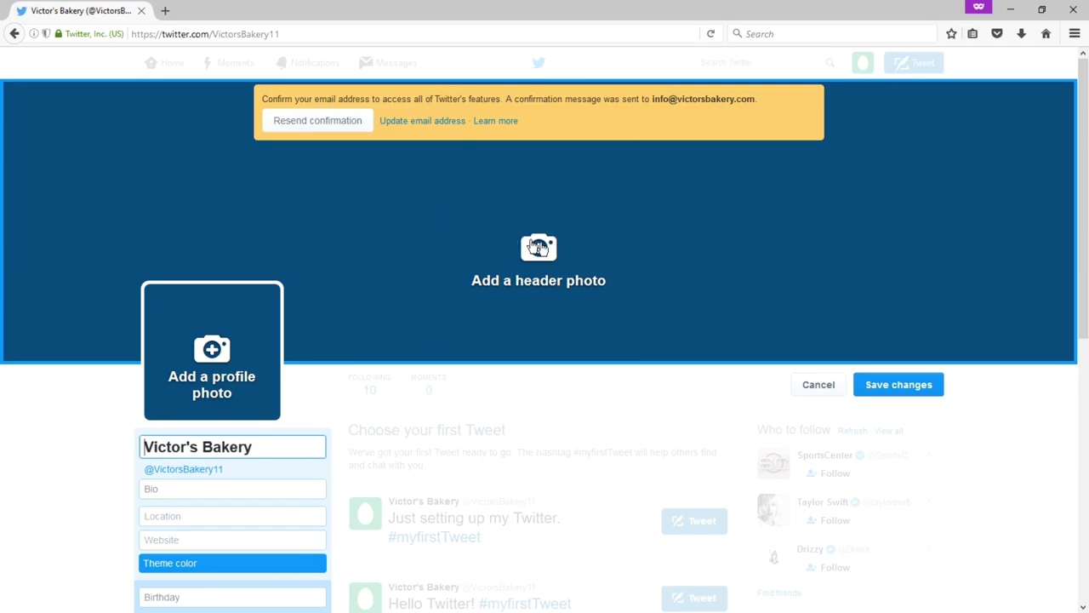
Step: Upload Toshiba_wallpaper_sailboats.jpg from the At Play folder as the profile photo
left_click(204, 353)
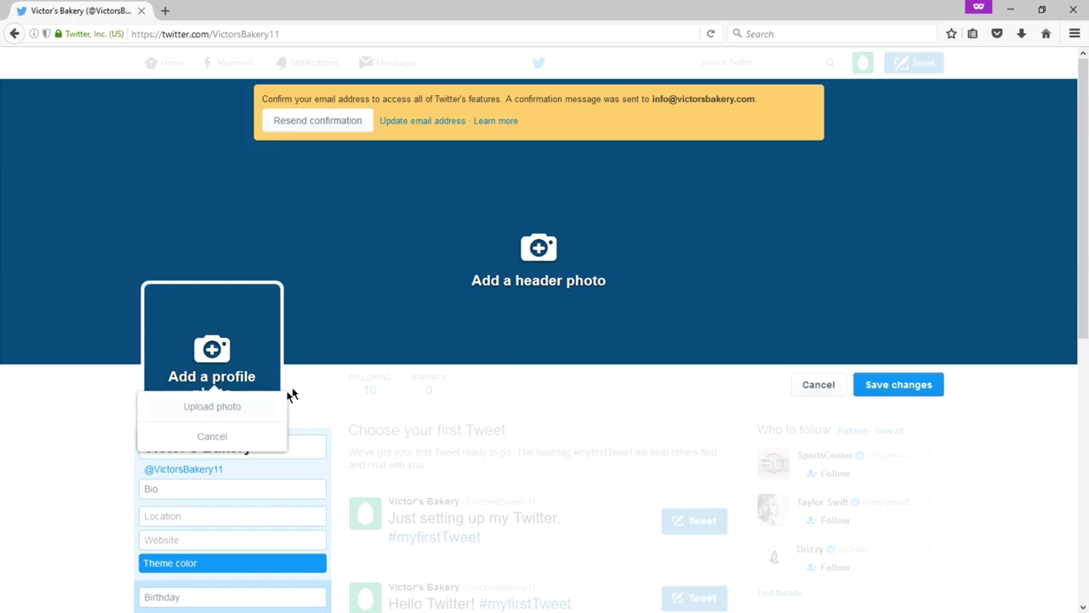
left_click(210, 437)
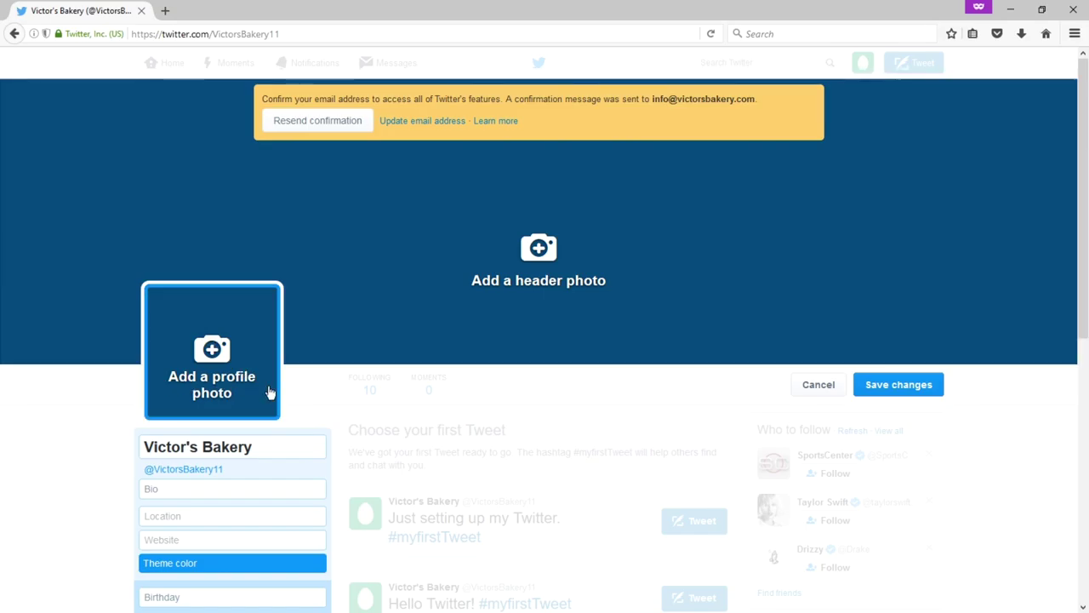
left_click(219, 364)
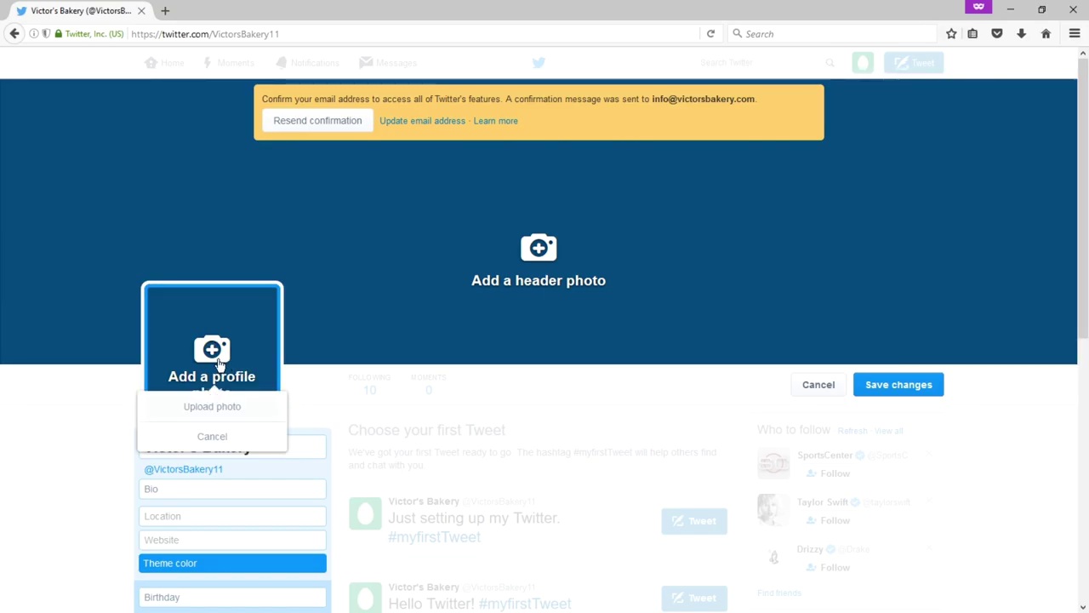
left_click(223, 408)
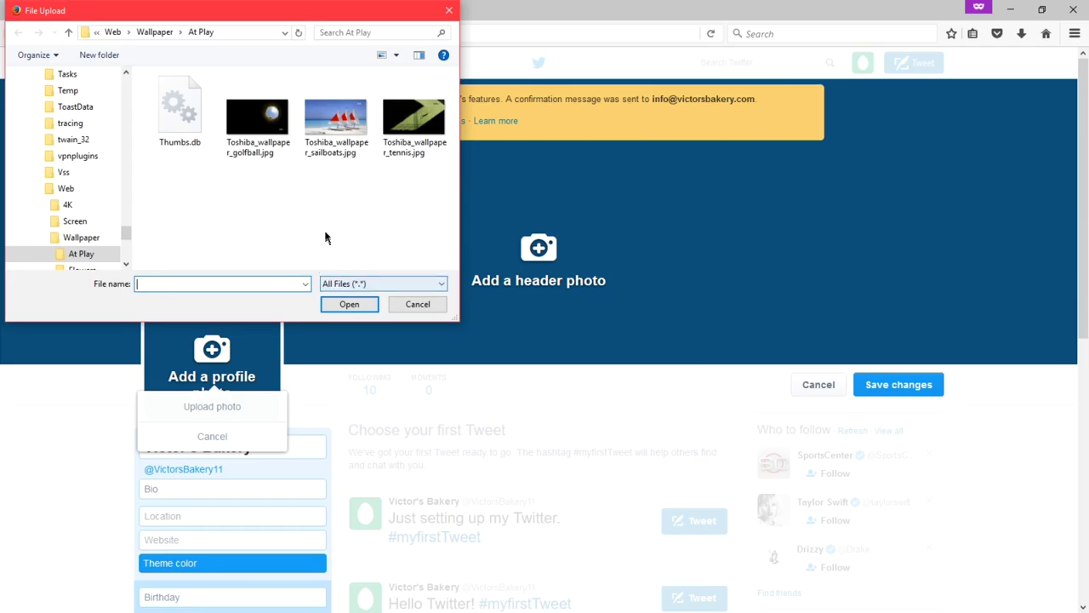
left_click(343, 129)
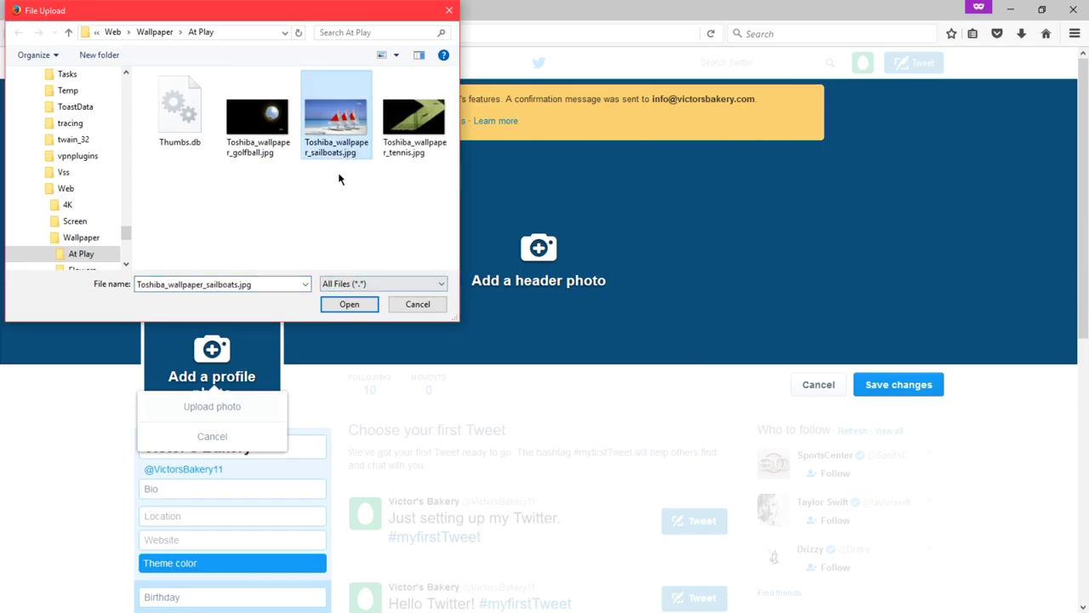
left_click(349, 304)
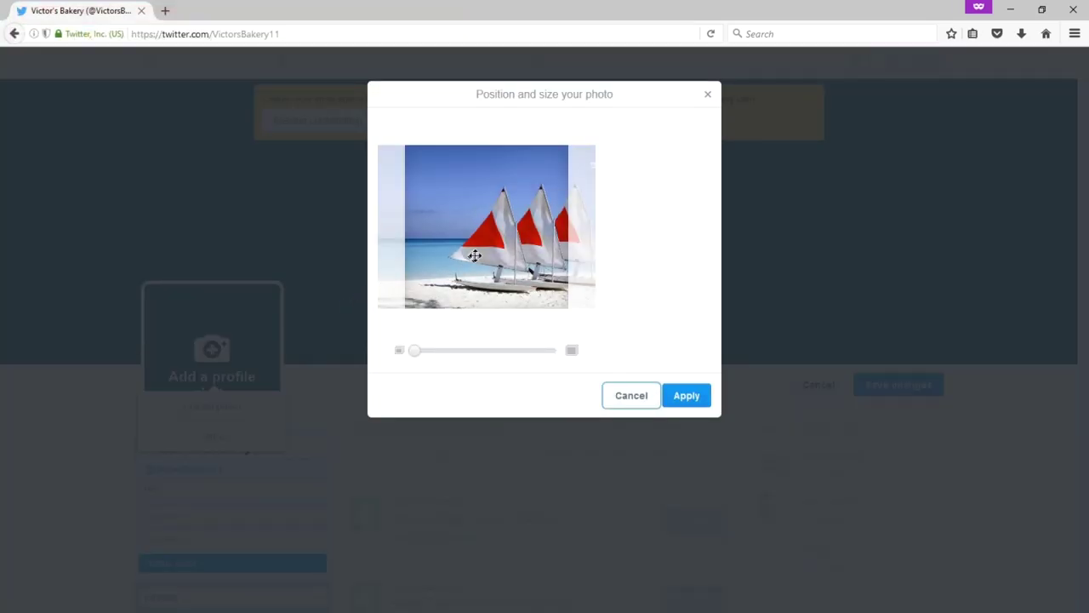
Step: Try different positions and zoom levels for the profile photo, and apply the crop around the sailboats at the smallest zoom
left_click_drag(474, 246, 431, 258)
left_click_drag(413, 354, 390, 352)
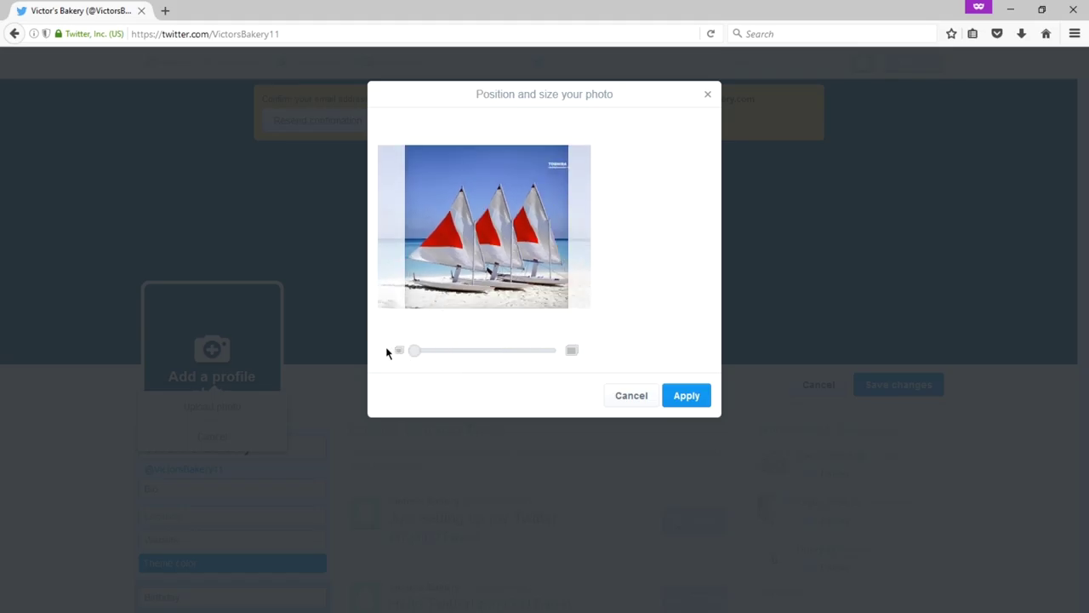
left_click_drag(471, 236, 460, 239)
left_click_drag(416, 352, 586, 369)
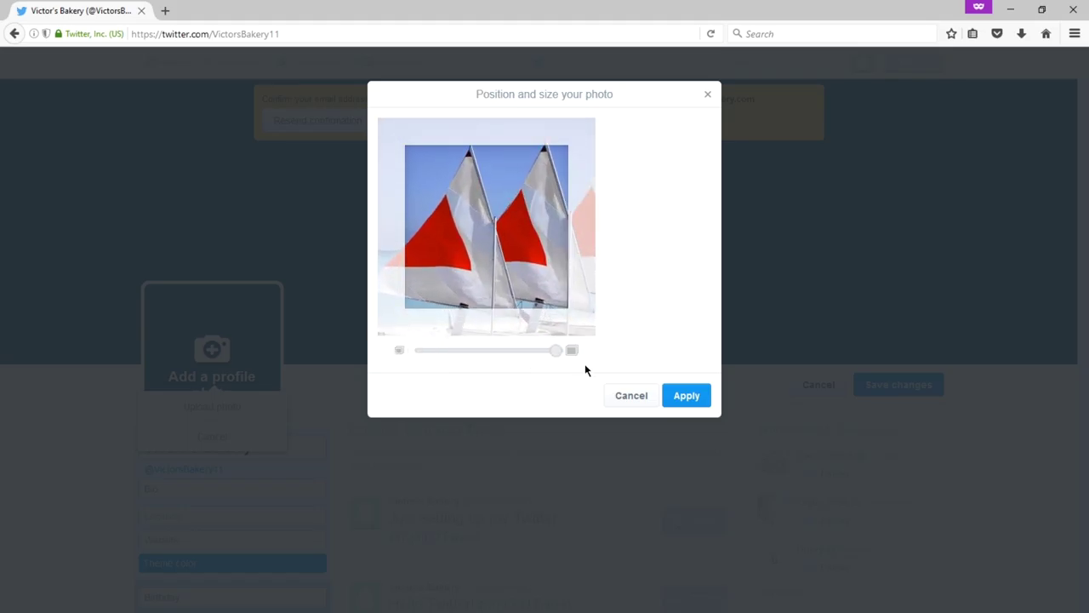
left_click_drag(506, 212, 365, 323)
scroll(485, 232, "down", 5)
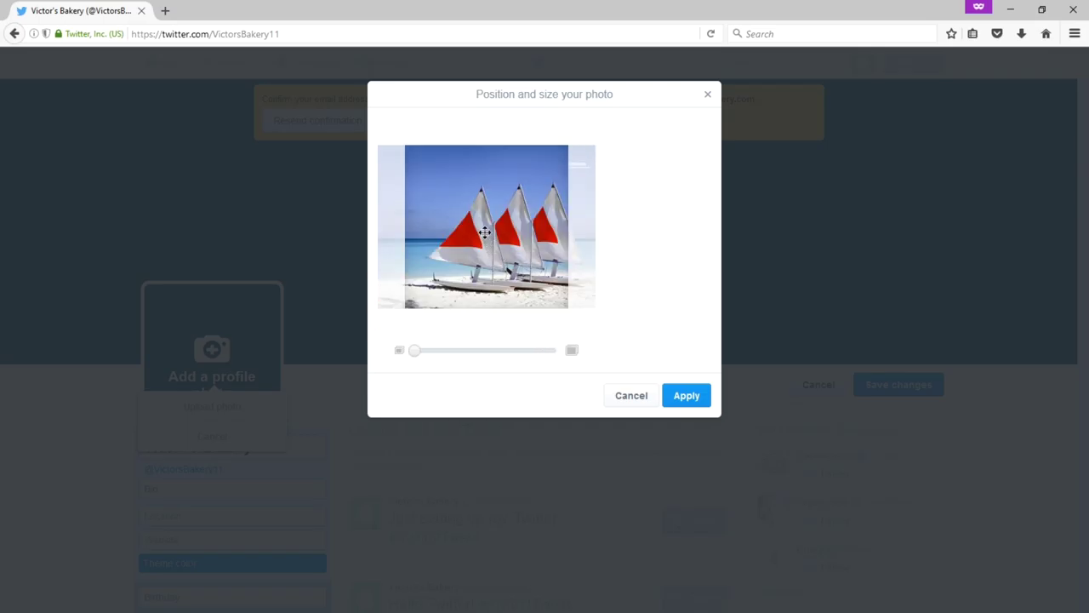
left_click(676, 398)
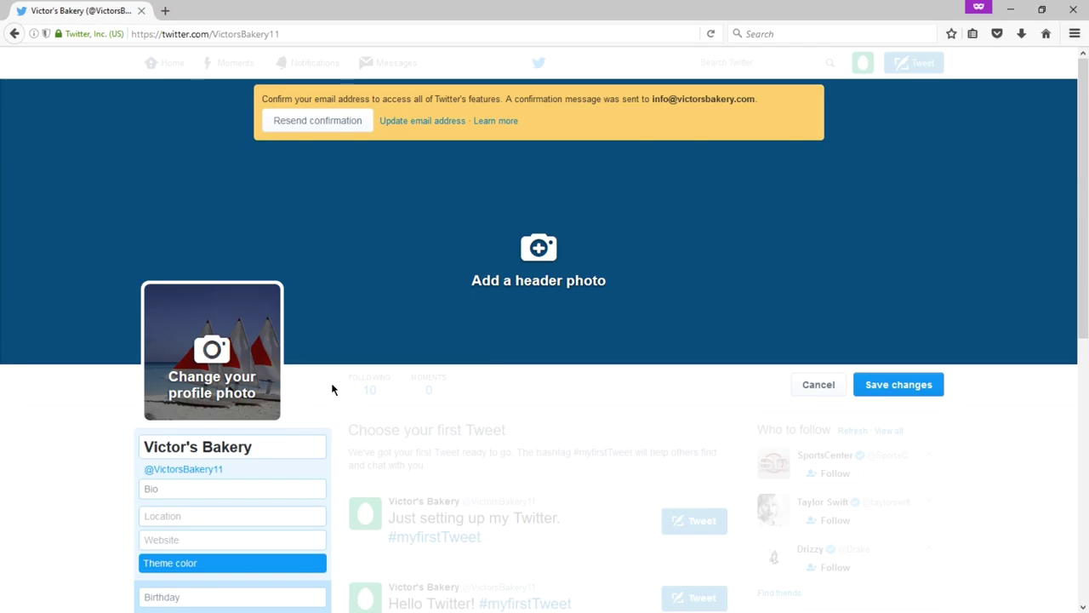
Step: Add Toshiba_wallpaper_sailboats.jpg as the header photo, shift the image down at minimum scale to show more of the sails, and apply it
left_click(551, 255)
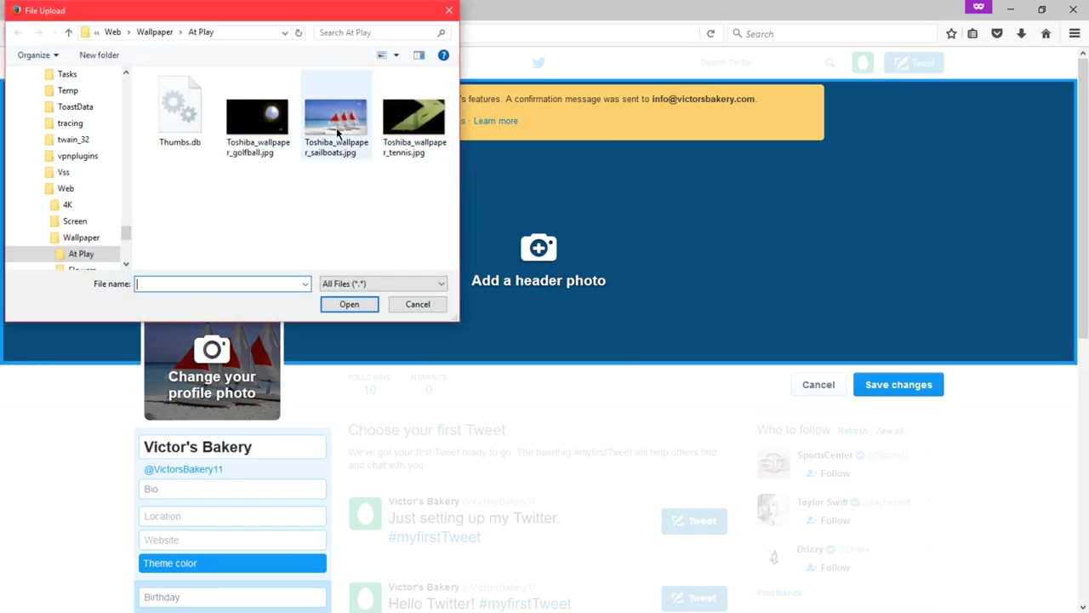
double_click(337, 134)
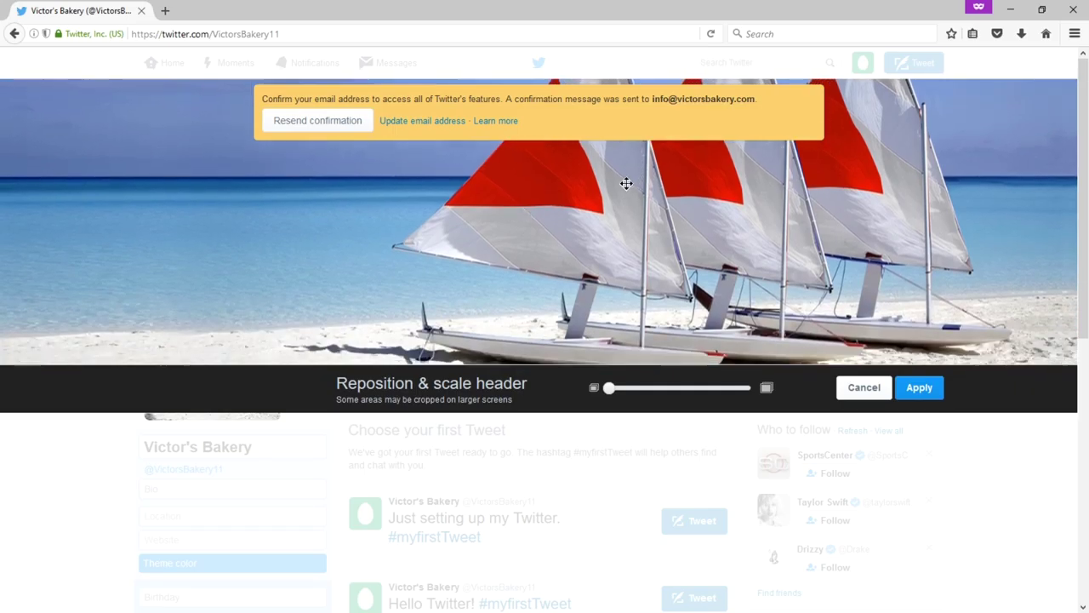
left_click_drag(627, 182, 671, 224)
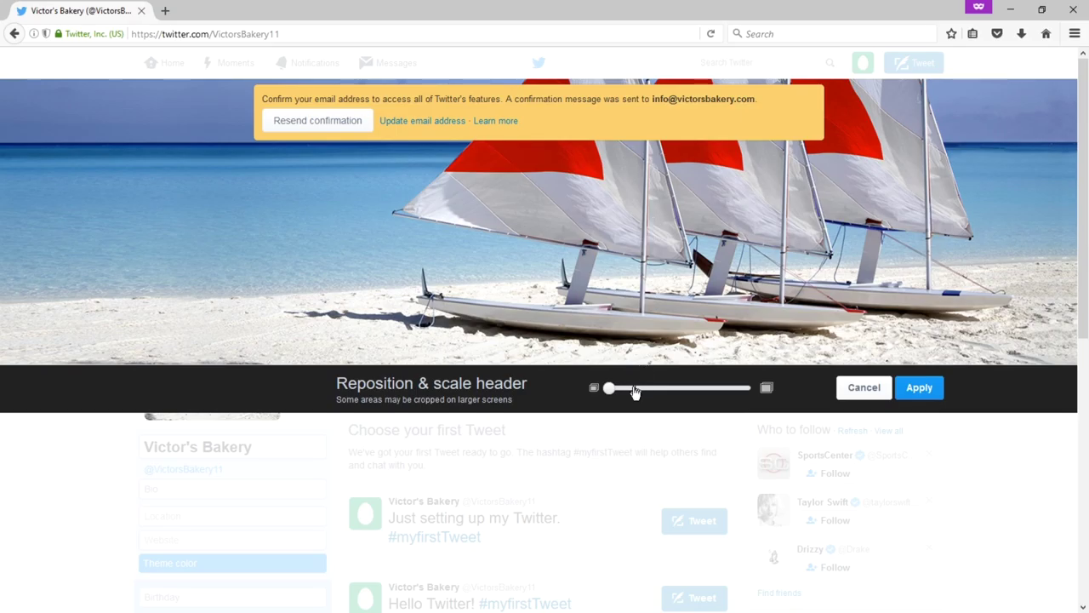
left_click_drag(610, 397, 559, 391)
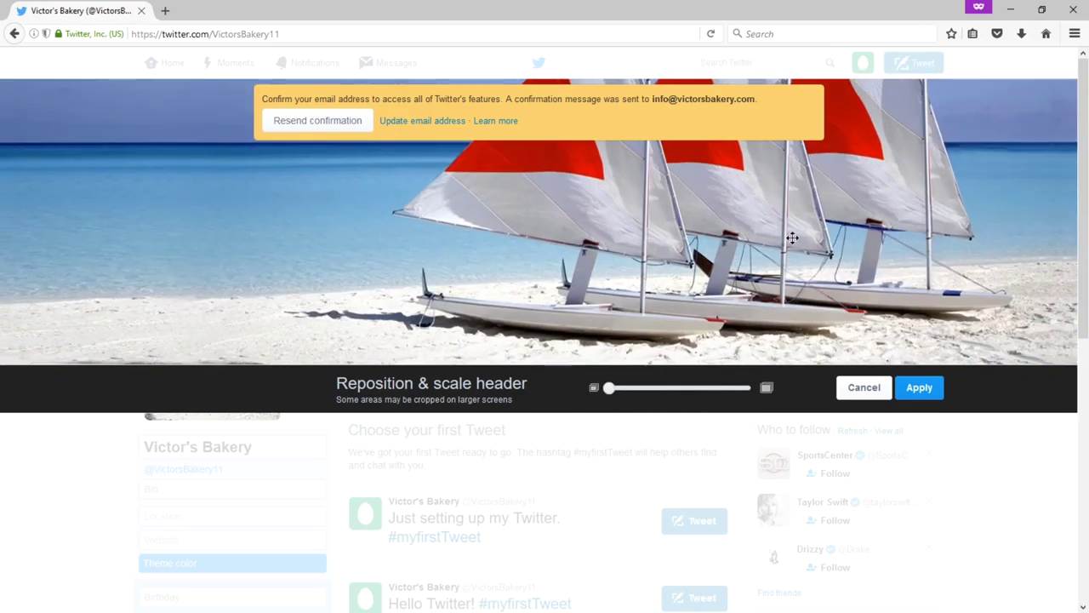
left_click_drag(793, 240, 812, 330)
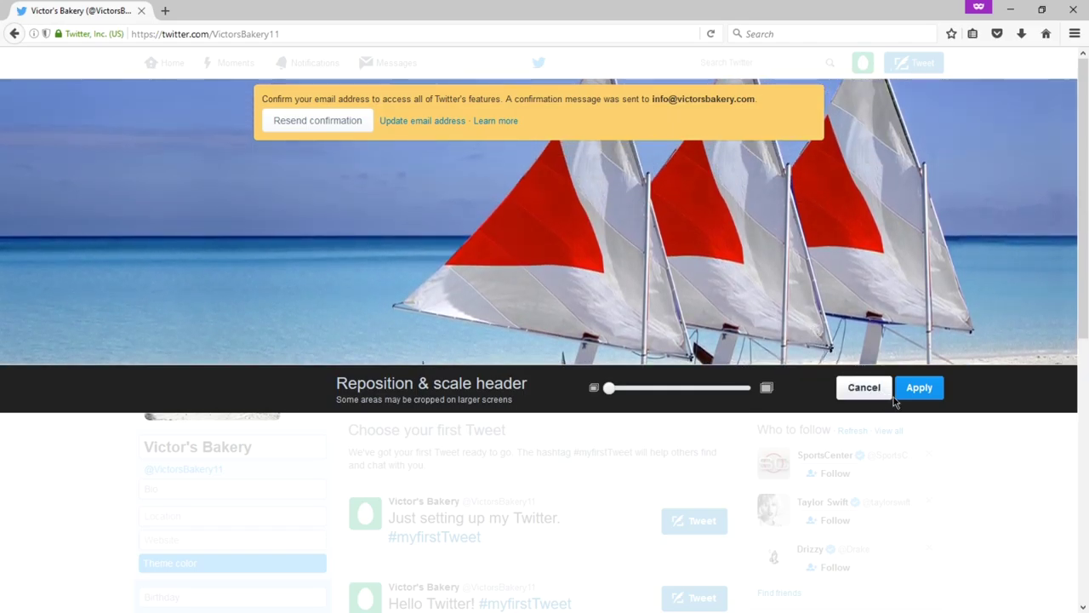
left_click(918, 389)
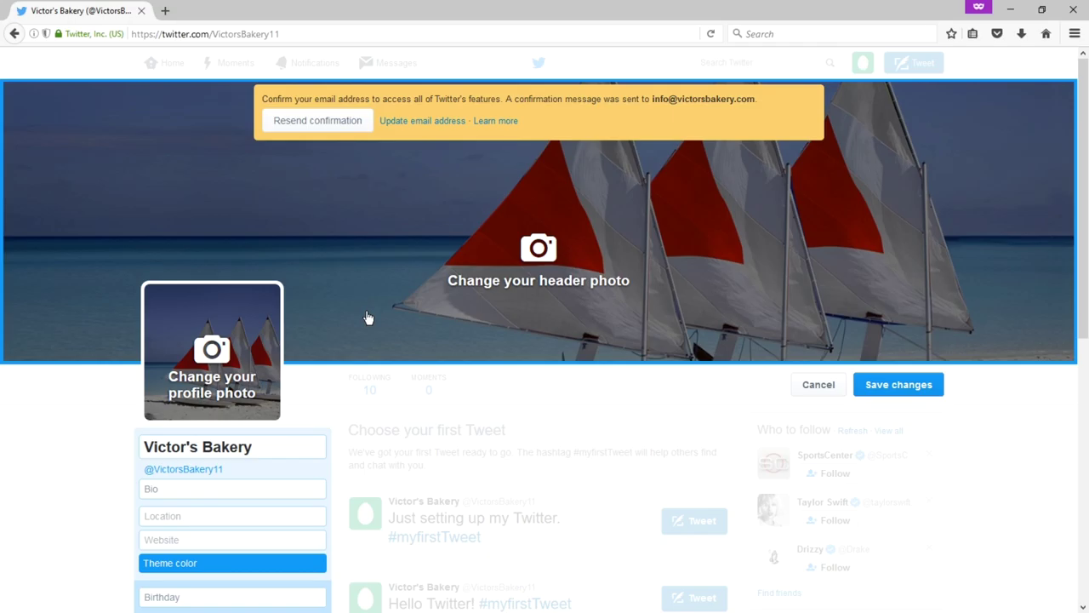
Step: Test the bio's length limit with several lines of filler text and clear the field again
scroll(382, 369, "down", 3)
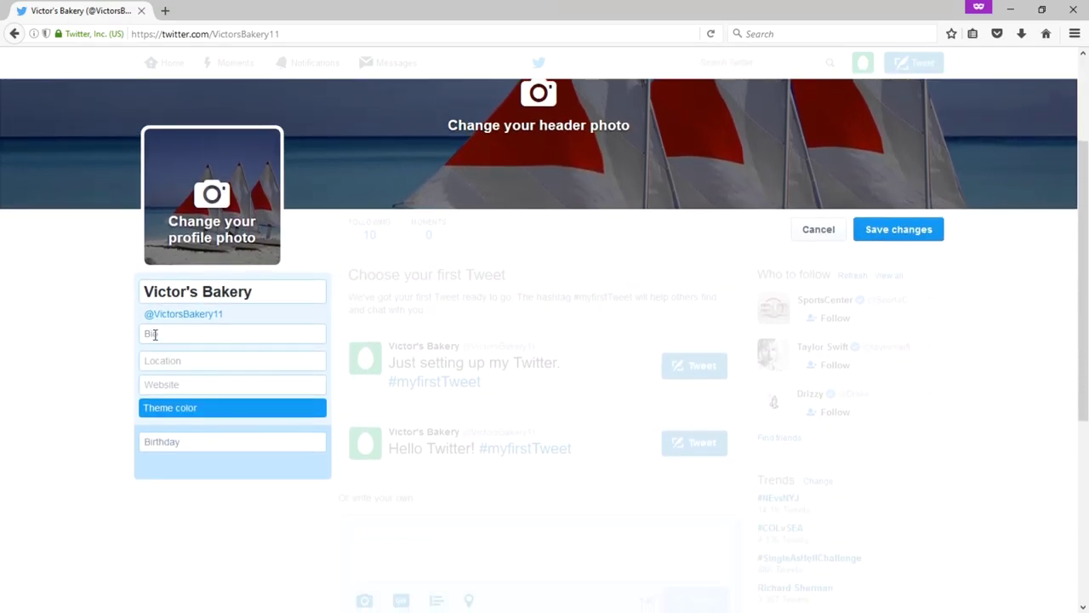
left_click(156, 333)
left_click(151, 357)
left_click(108, 363)
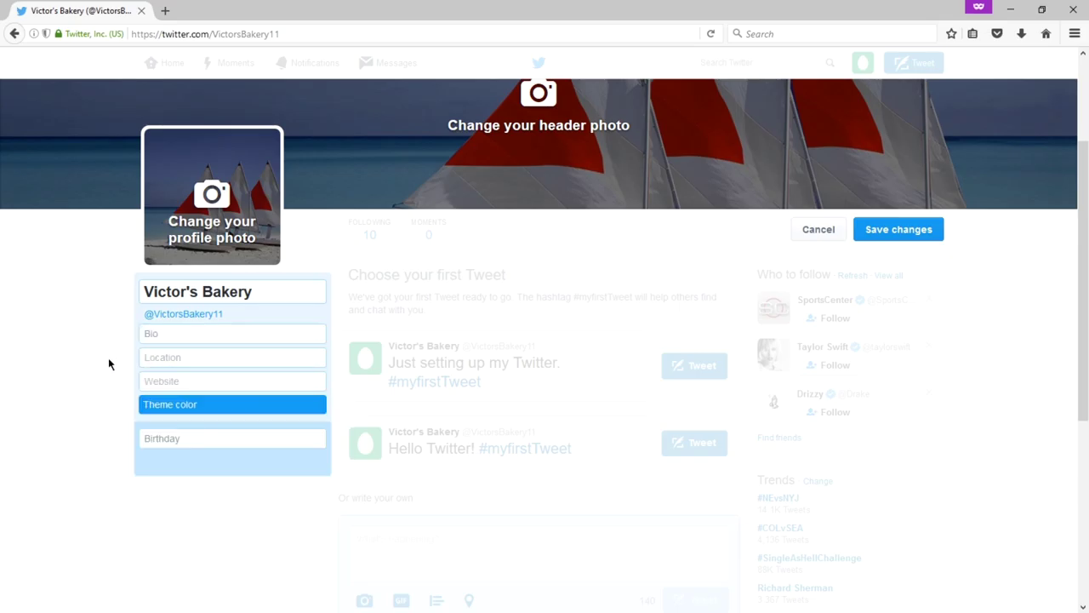
left_click(161, 338)
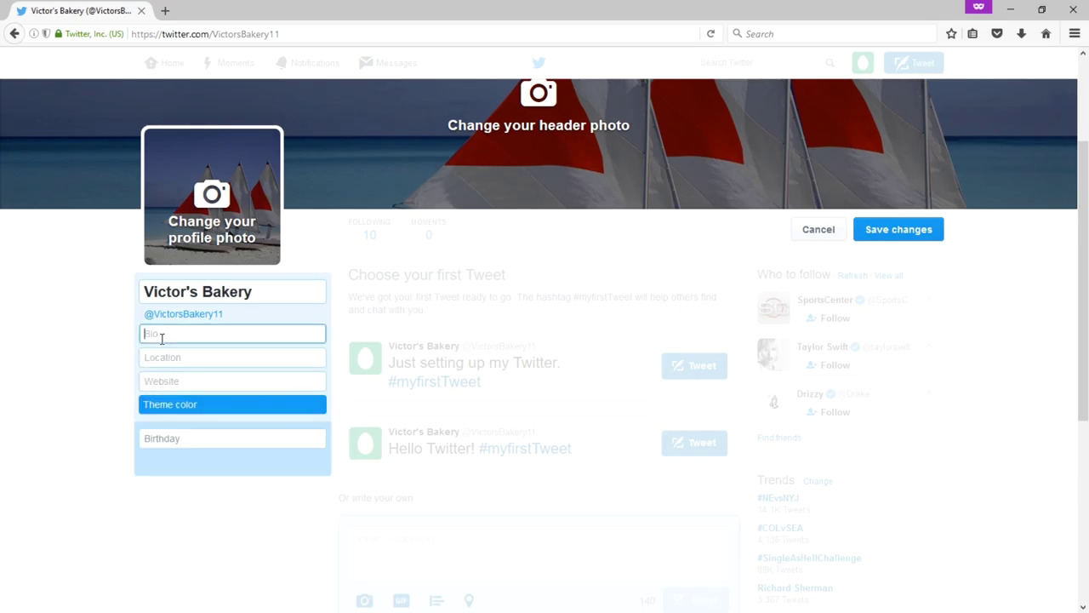
type("kfdj kdfjk dfjk")
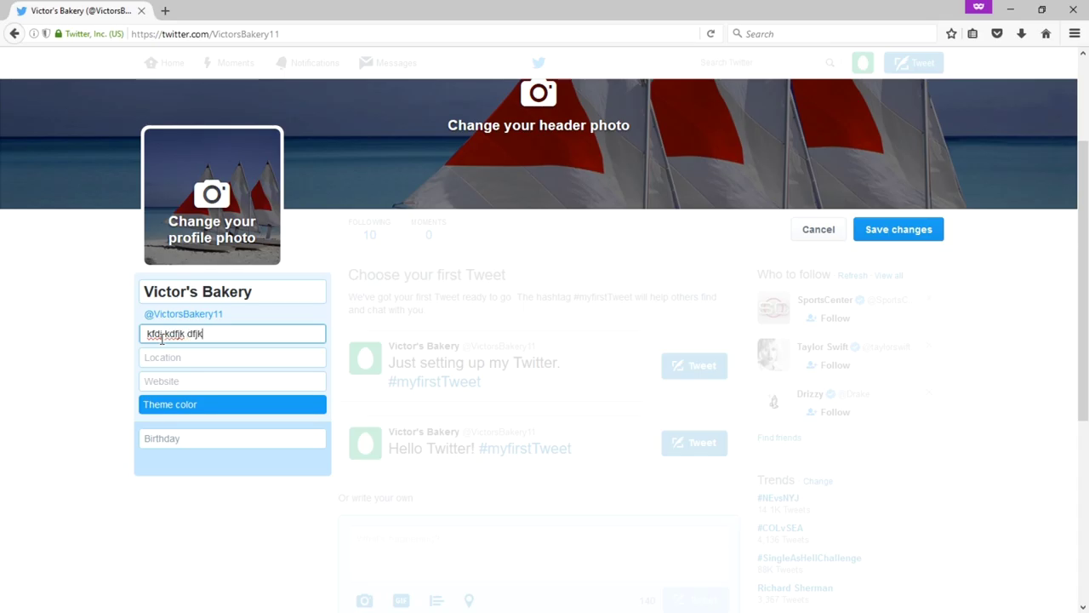
type("dfj kdfjdf kdjk fdjkd kfd fdkfdj kd jkfd")
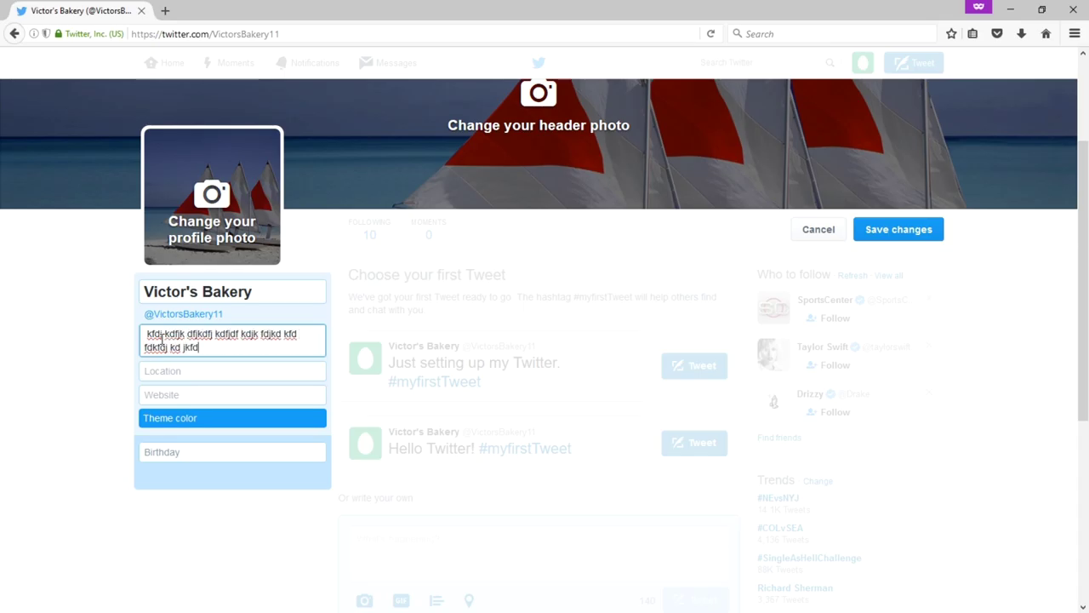
type("j dfkfd jkfdj kfdj fdk fjkfdj kfdjfdkjdf kfdj fkdj fdkfdj kfdj kfd jfdk fjdkfd jkdf jfdk fjdkfd jkfdjf dkfd jkdfj fdkfd kfd")
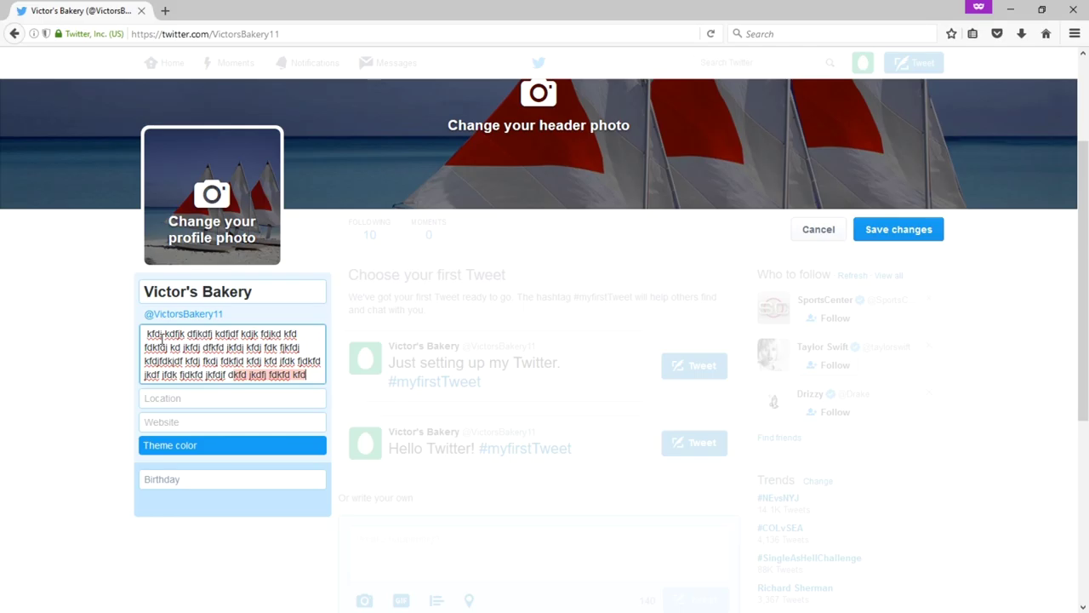
key("ctrl+a")
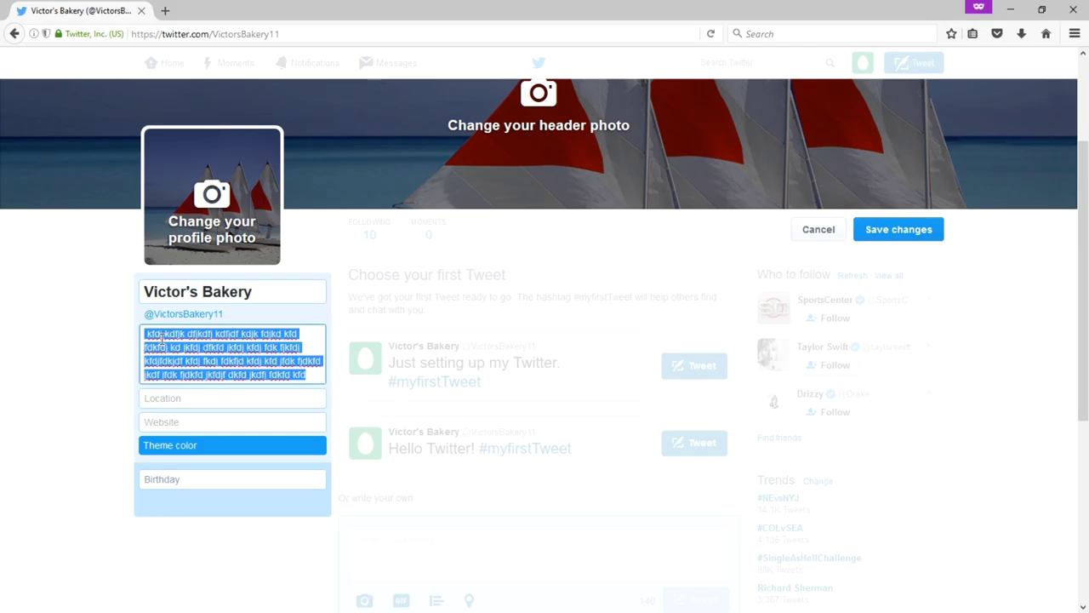
key("BackSpace")
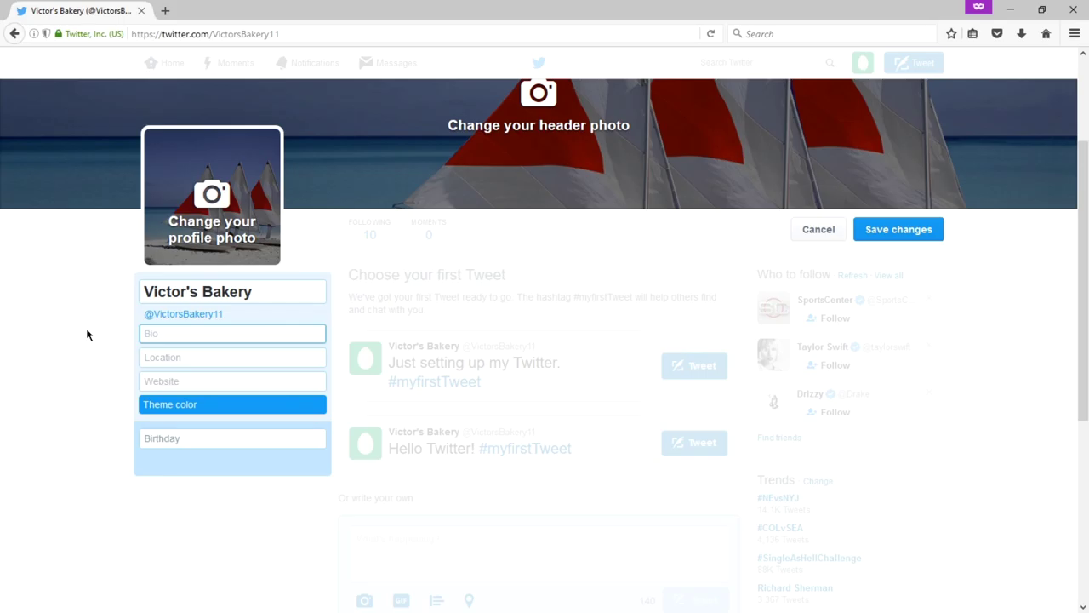
type("San Diego Bakery")
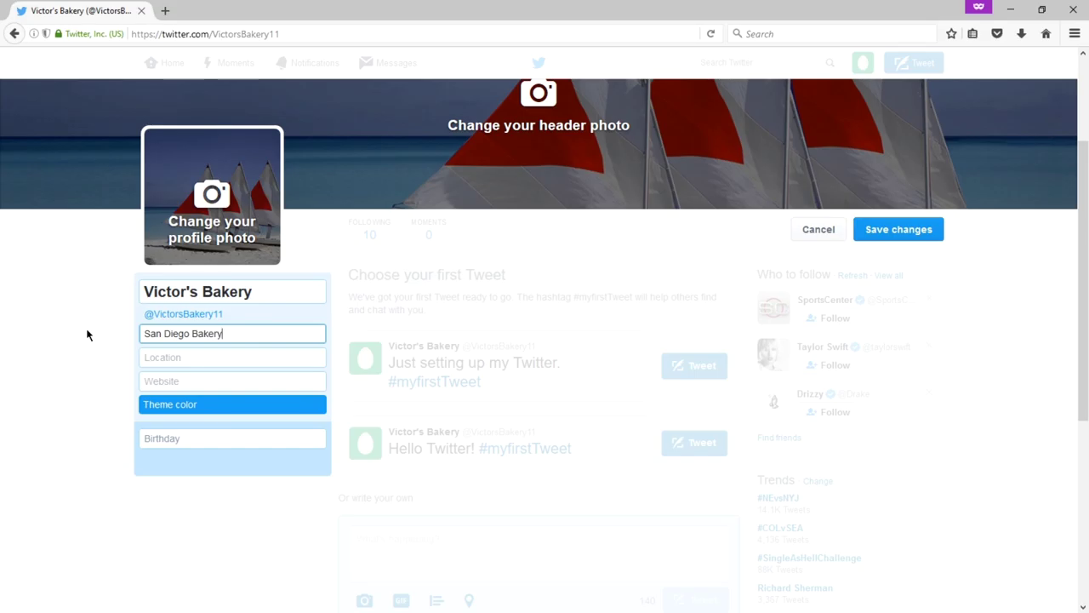
key("BackSpace")
key("BackSpace")
key("BackSpace")
key("BackSpace")
key("BackSpace")
key("BackSpace")
key("BackSpace")
key("BackSpace")
key("BackSpace")
key("BackSpace")
key("BackSpace")
key("BackSpace")
key("BackSpace")
key("BackSpace")
key("BackSpace")
key("BackSpace")
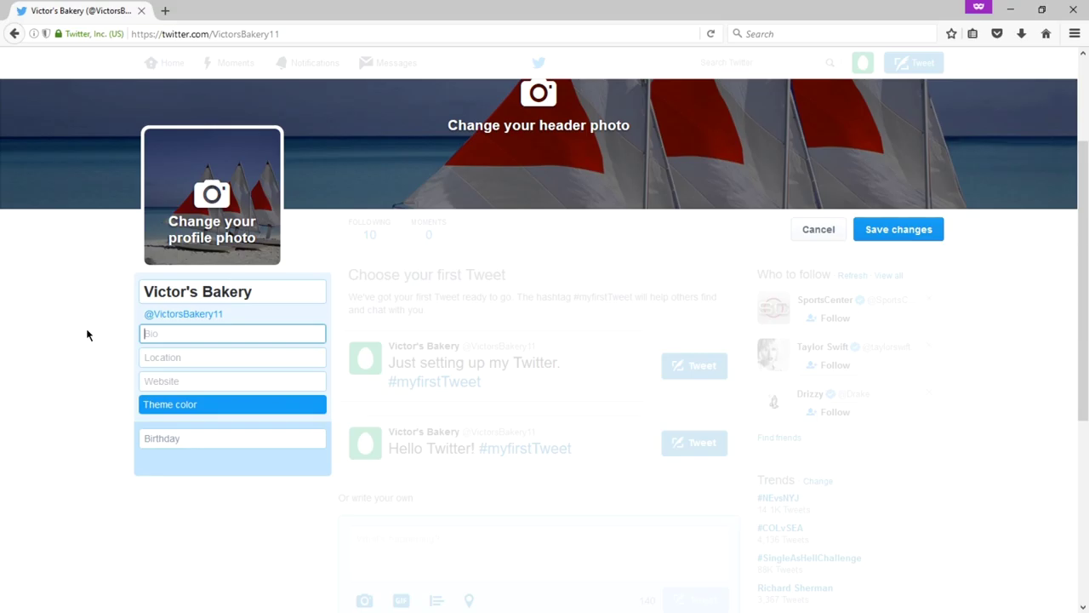
Step: Enter the bio text "San Diego bakery specializing in healthy fare and kid-friendly treats."
type("San Diego bakery specializing in")
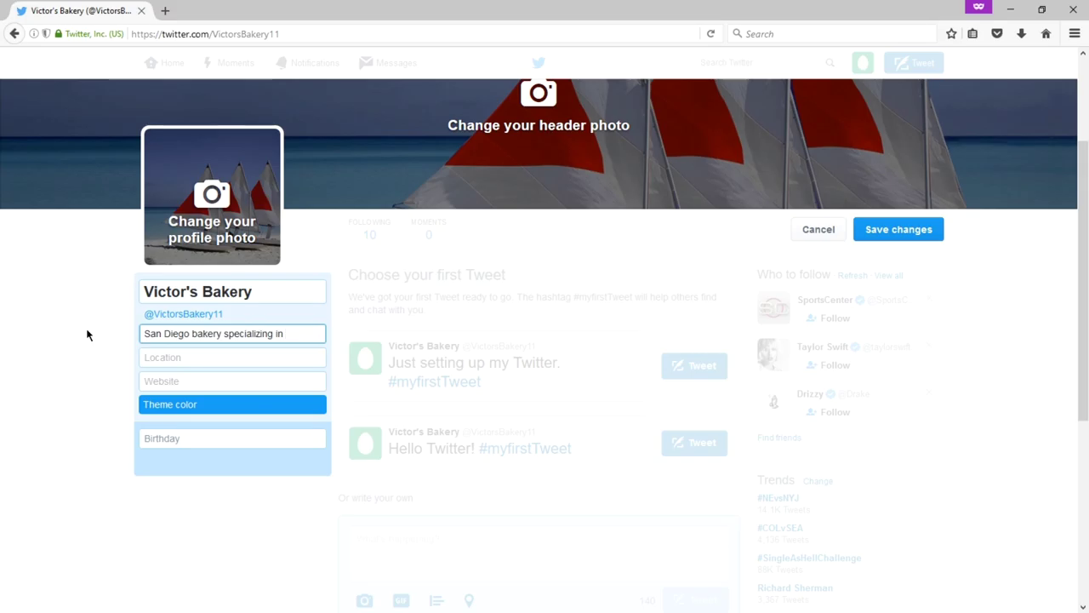
type(" healthy fare ")
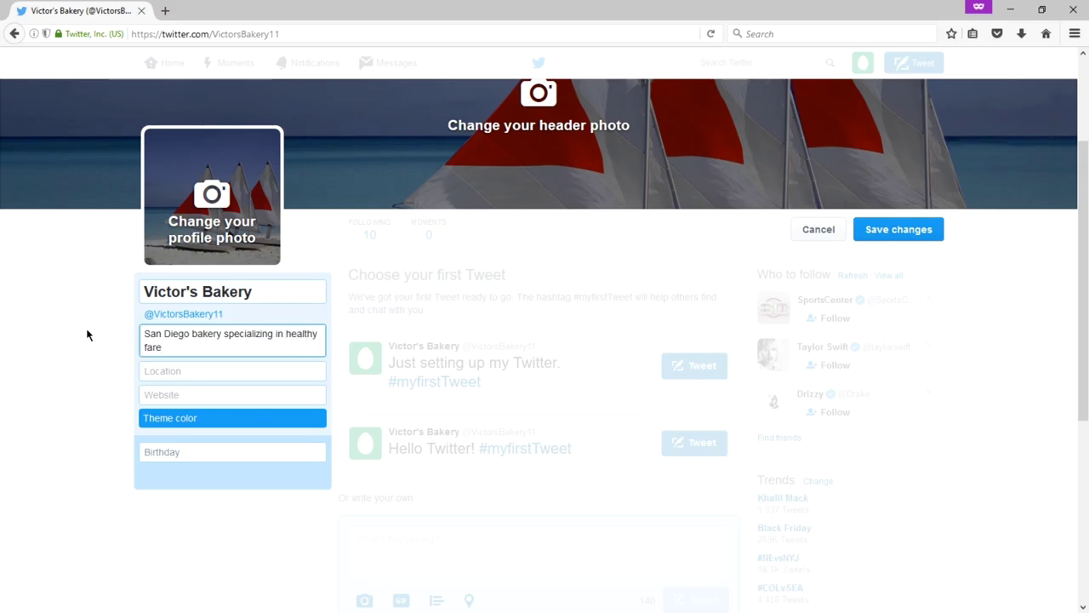
type("and kid-friendly t")
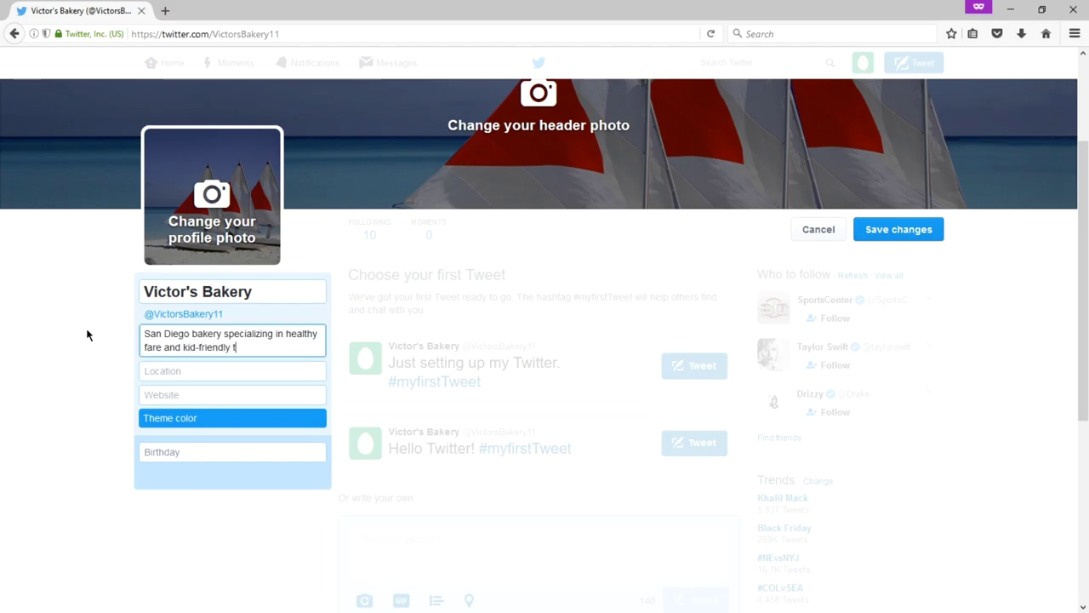
type("reats.")
Step: Append the keywords "cookie baking flour healthy" to the end of the bio
type("cookie b")
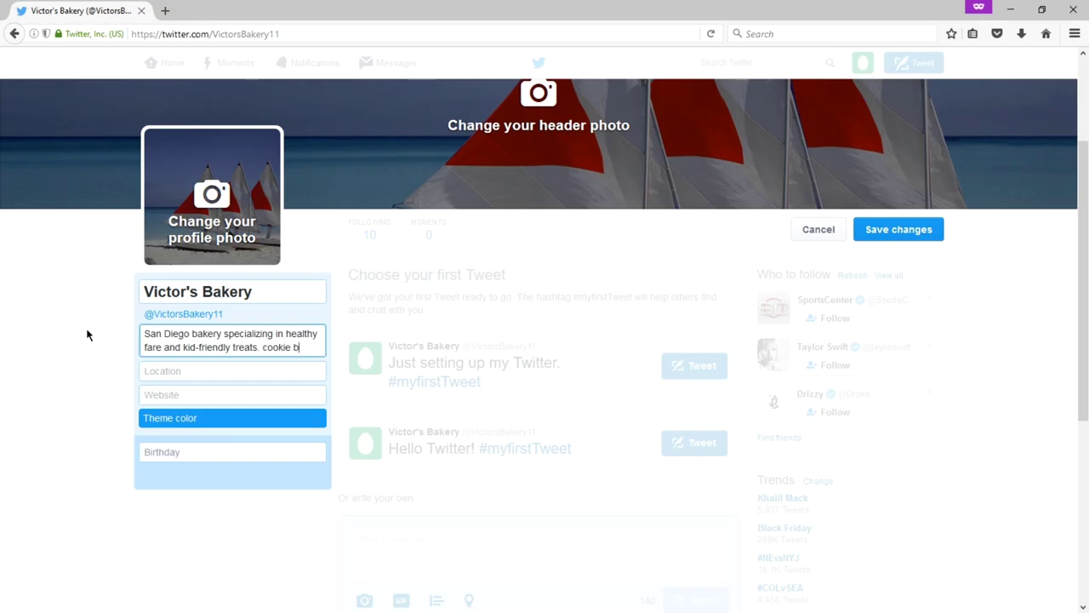
type("aking ")
type("fl")
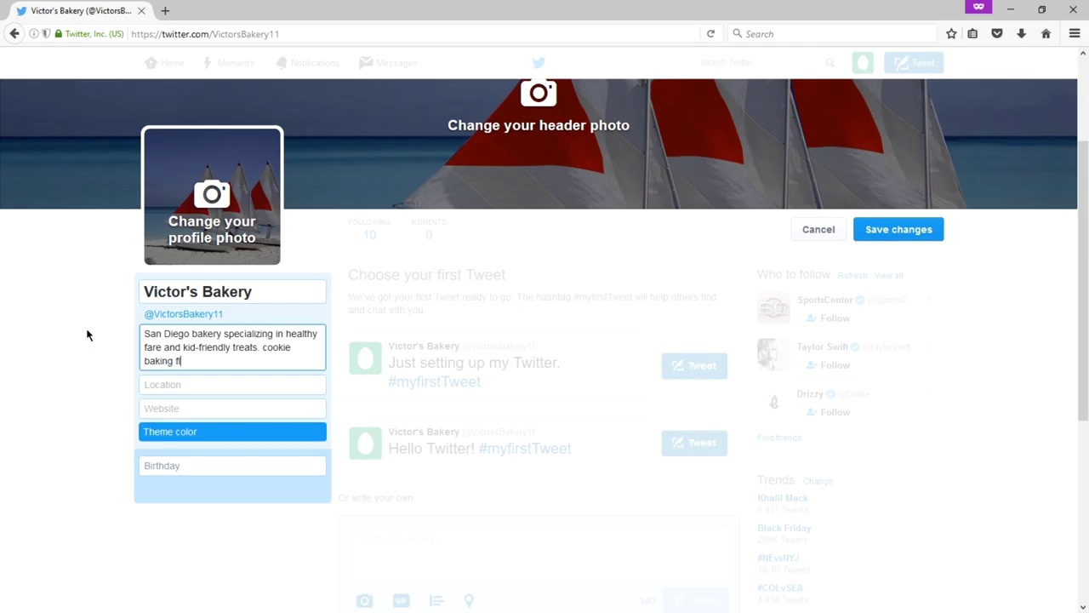
type("our healthy")
Step: Replace the trailing keywords in the bio with "We bake the best cookies in the South Bay with organic ingredients."
key("shift+Up")
key("shift+Right")
key("shift+Right")
key("shift+Right")
key("shift+Right")
key("shift+Right")
key("shift+Right")
key("shift+Right")
key("shift+Right")
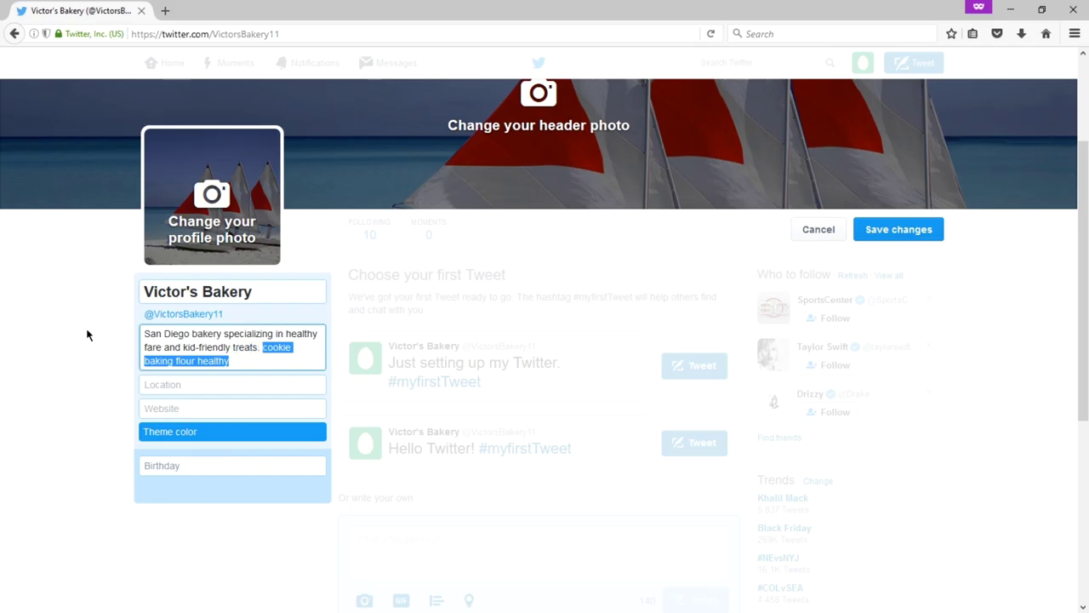
type("W")
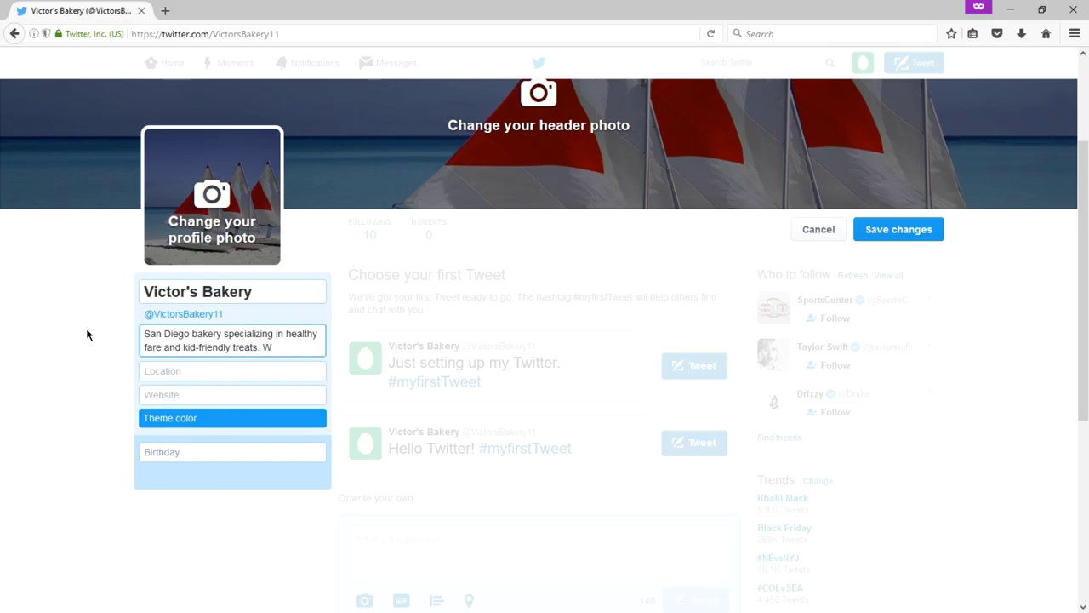
type("e bake the best cooki")
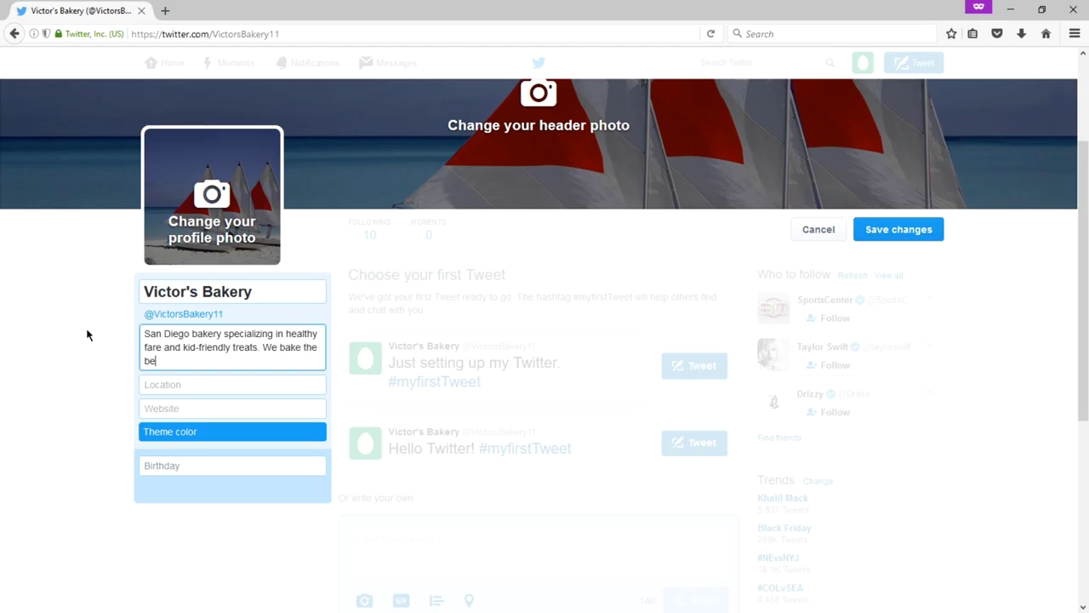
type("es in the South ba")
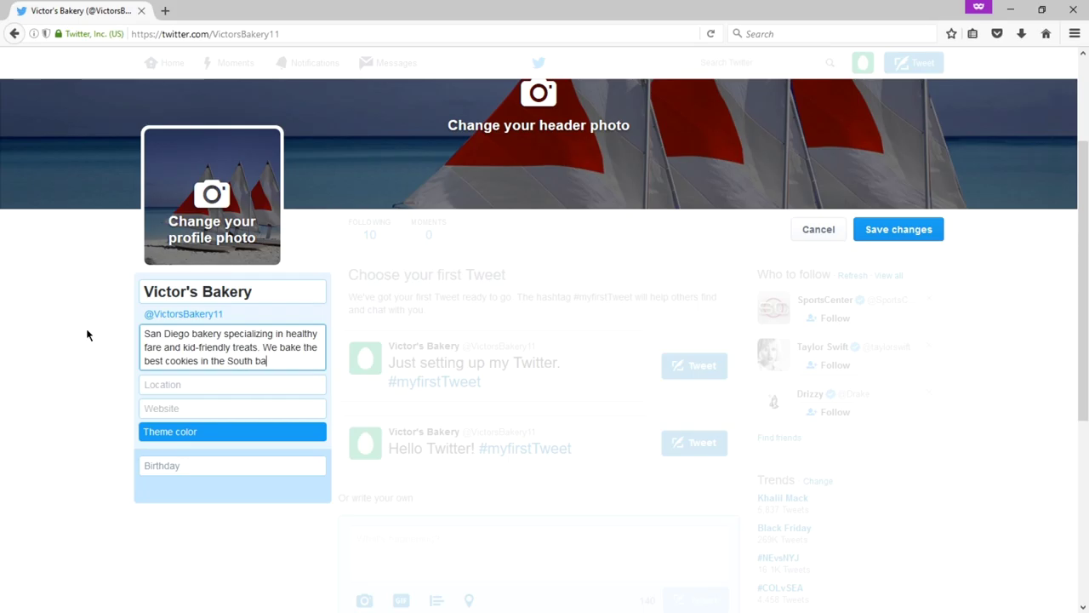
key("BackSpace")
key("BackSpace")
type("Bay with organic ")
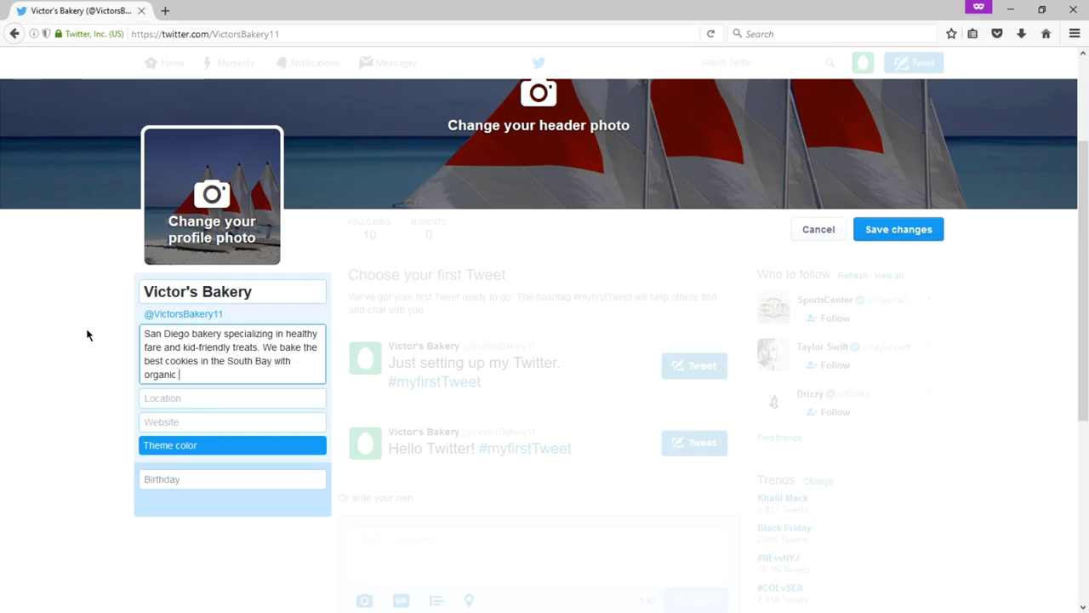
type("ingredients.")
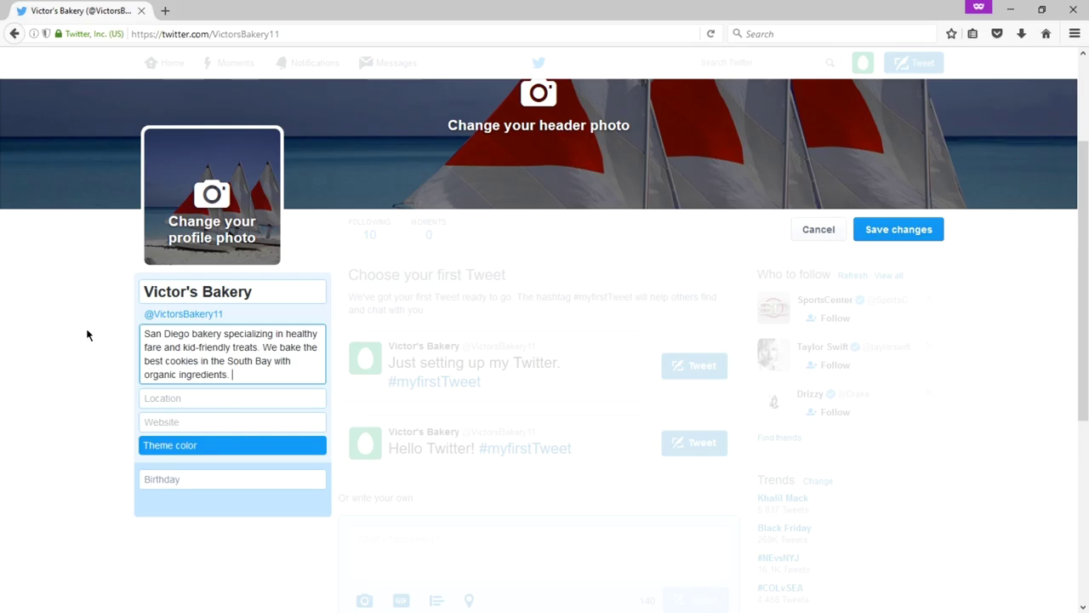
key("shift+Up")
key("shift+Up")
key("shift+Up")
key("shift+Up")
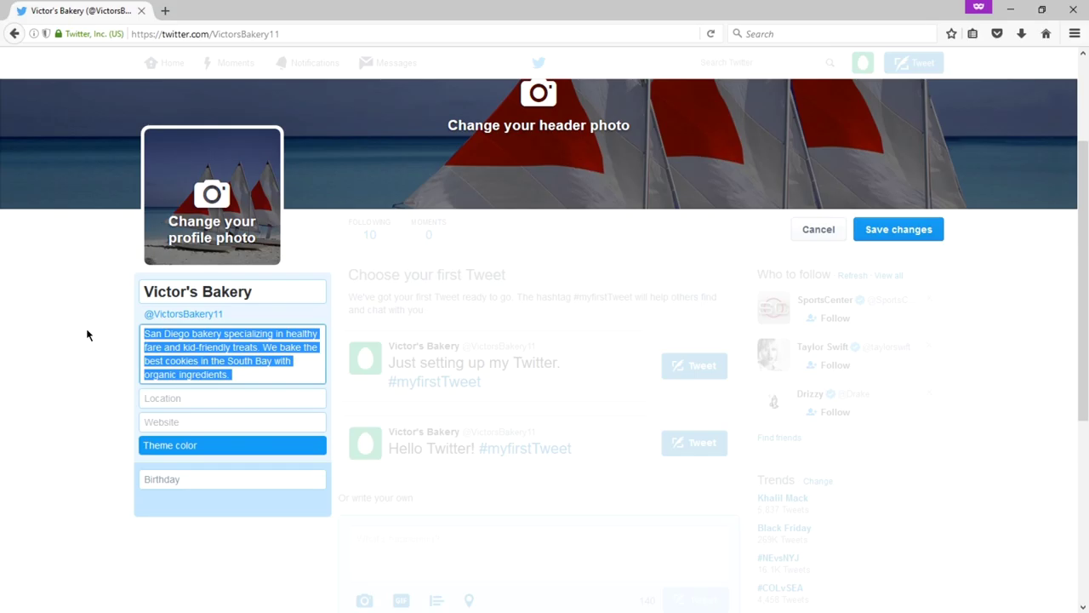
key("End")
Step: Try entering the bakery's street address as the profile location
key("Tab")
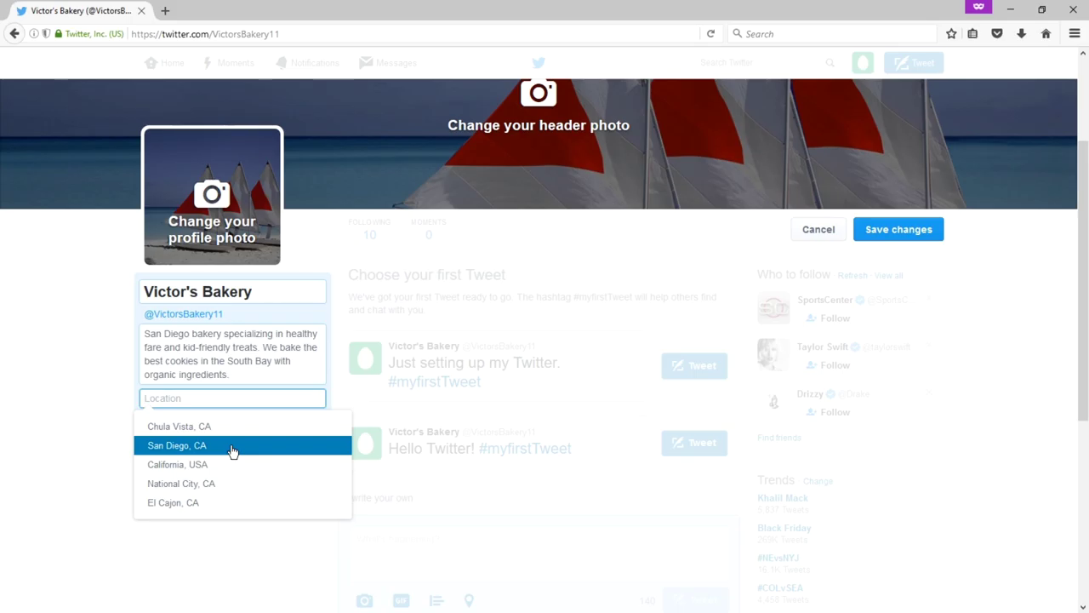
type("900 ")
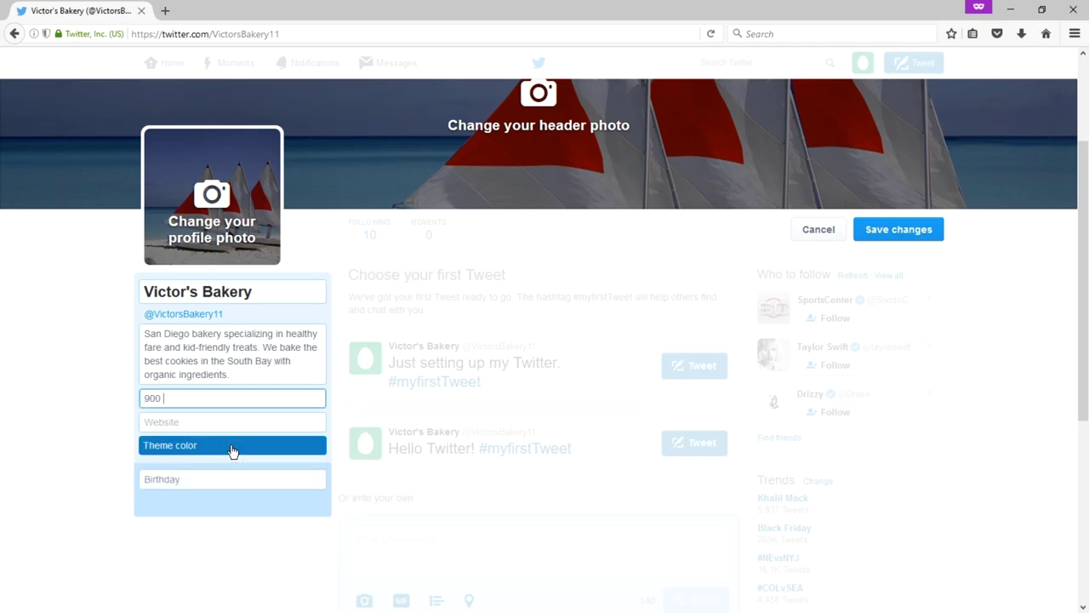
type("Otay lae")
key("BackSpace")
key("BackSpace")
key("BackSpace")
type("Lakes")
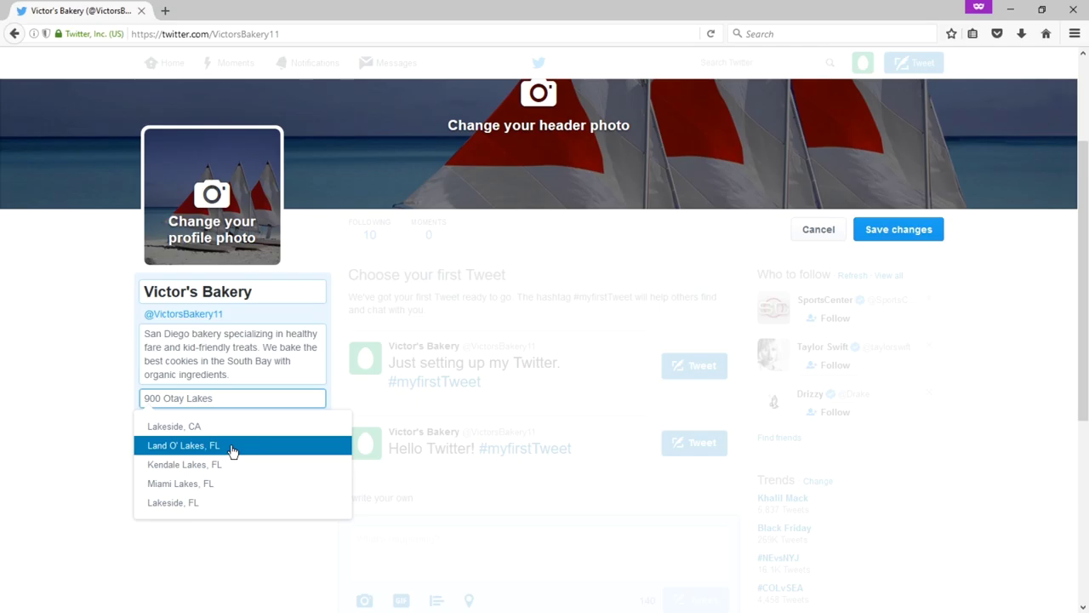
type(" Rd")
key("Tab")
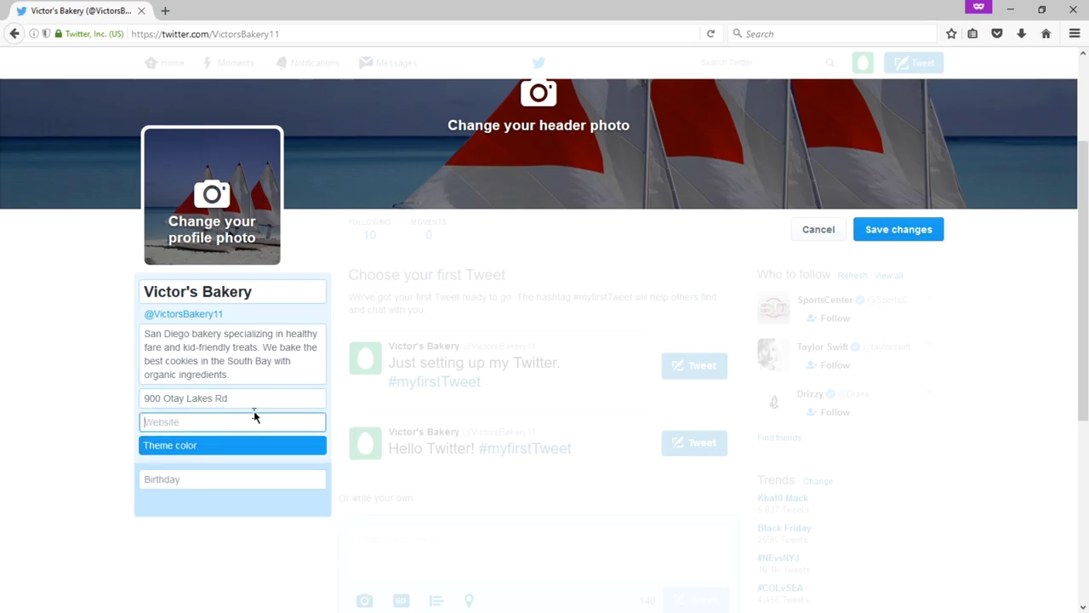
Step: Clear the location and choose the suggested San Diego, CA instead
left_click_drag(247, 399, 112, 383)
key("BackSpace")
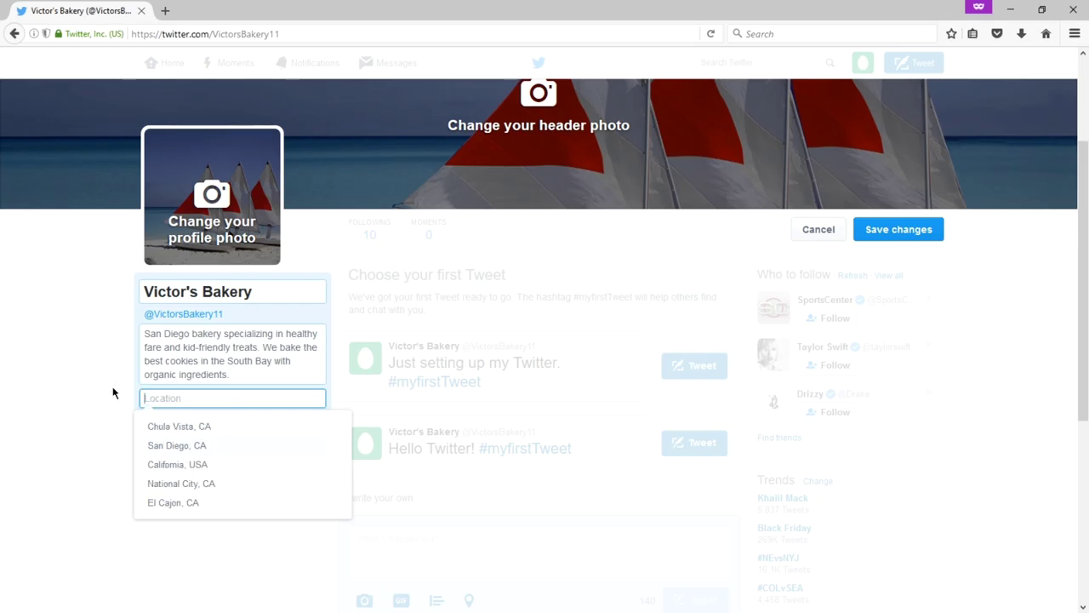
left_click(156, 445)
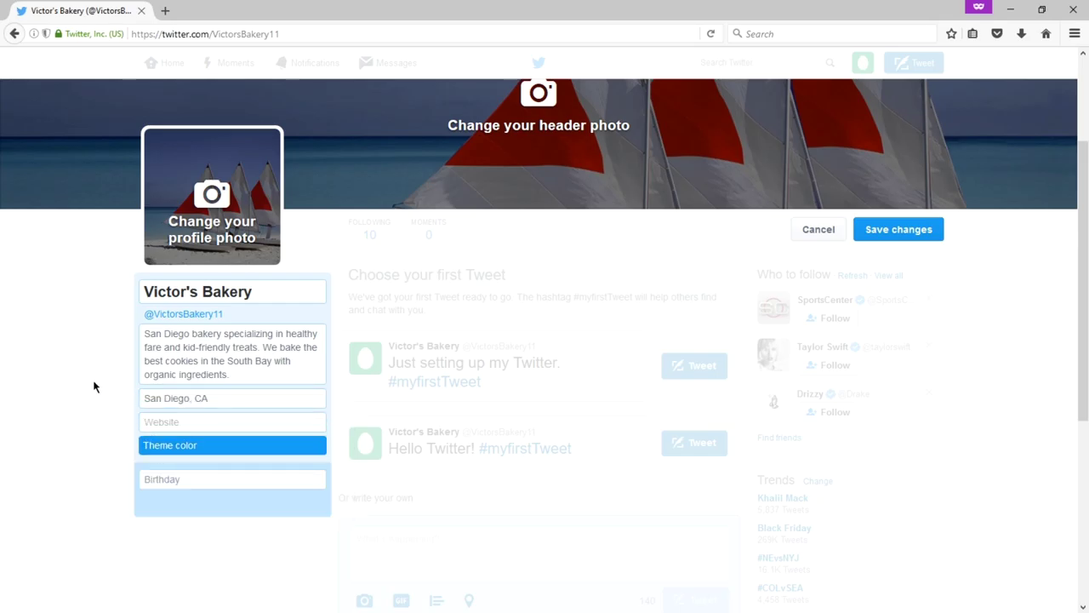
left_click(149, 417)
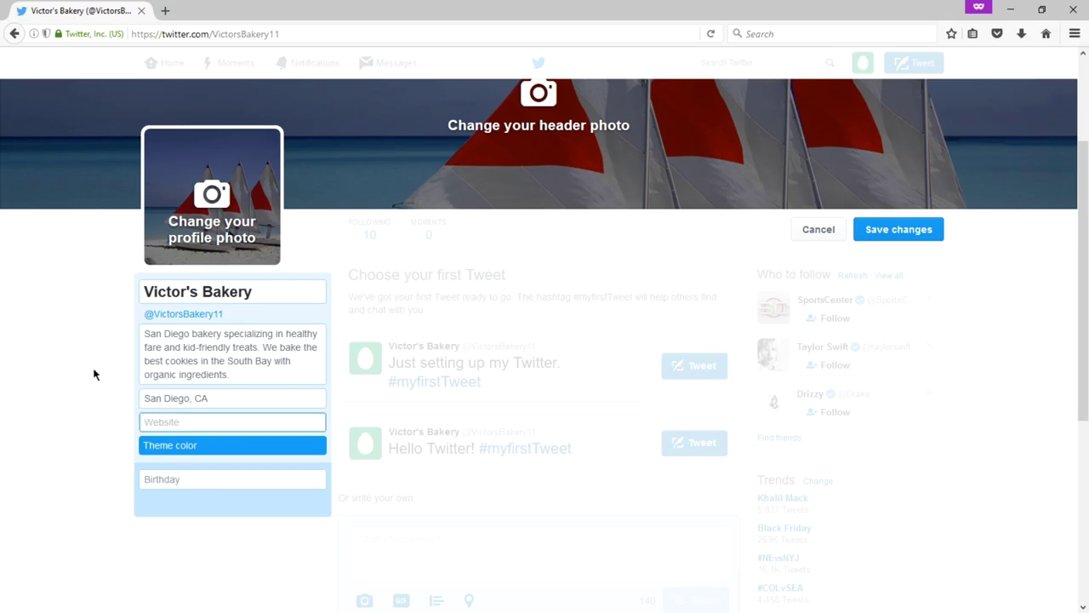
type("http://victorsbakery.com")
key("ctrl+a")
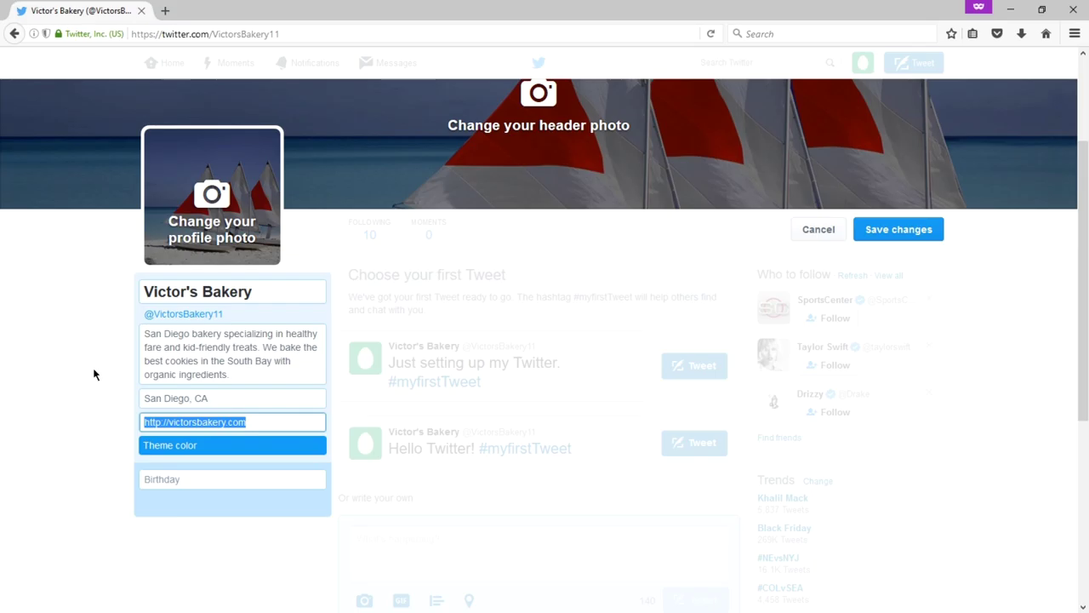
key("End")
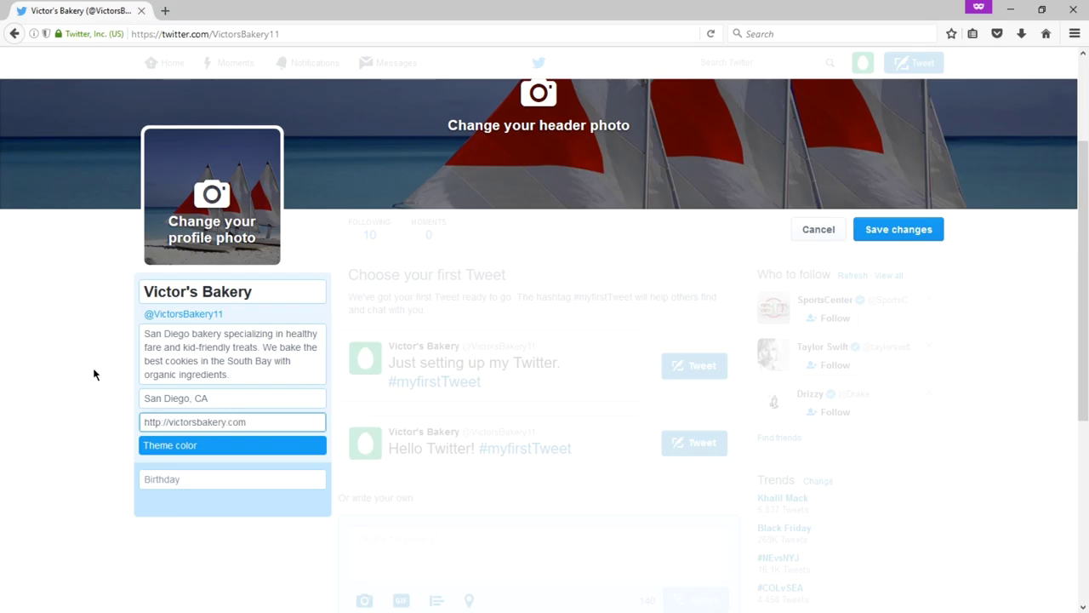
type("/")
type("twittr")
type("r-office")
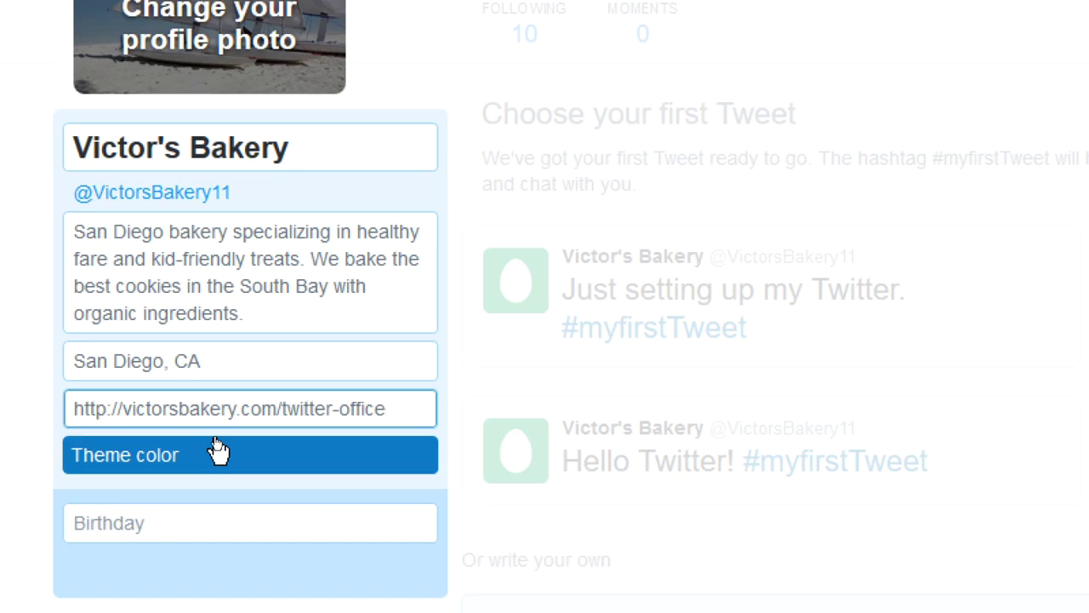
Step: Change the page name at the end of the website address to special-offer
key("BackSpace")
key("BackSpace")
key("BackSpace")
type("er")
key("Left")
key("Left")
key("Left")
key("Left")
key("Left")
key("Left")
key("ctrl+shift+Left")
type("special")
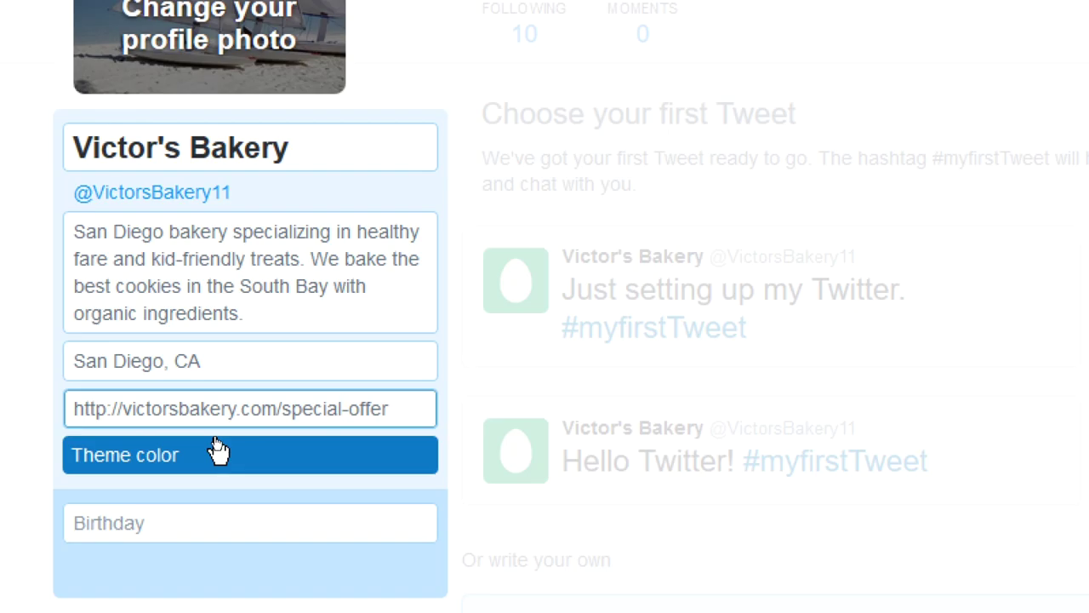
Step: Replace the page name at the end of the website address with twitter-offer
key("ctrl+Left")
key("ctrl+shift+Right")
key("ctrl+shift+Right")
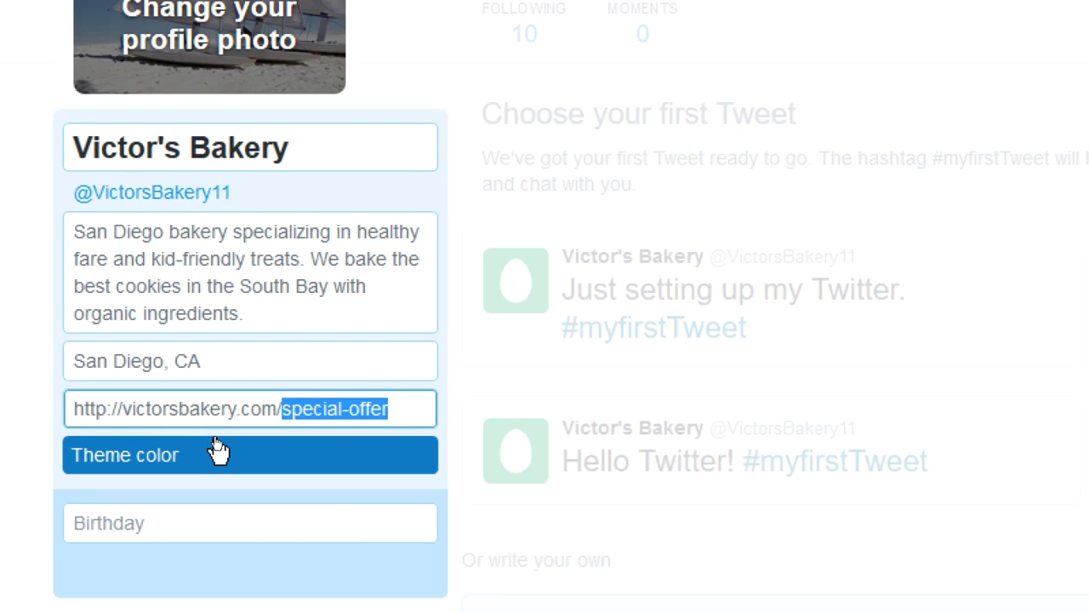
type("twitter-offer")
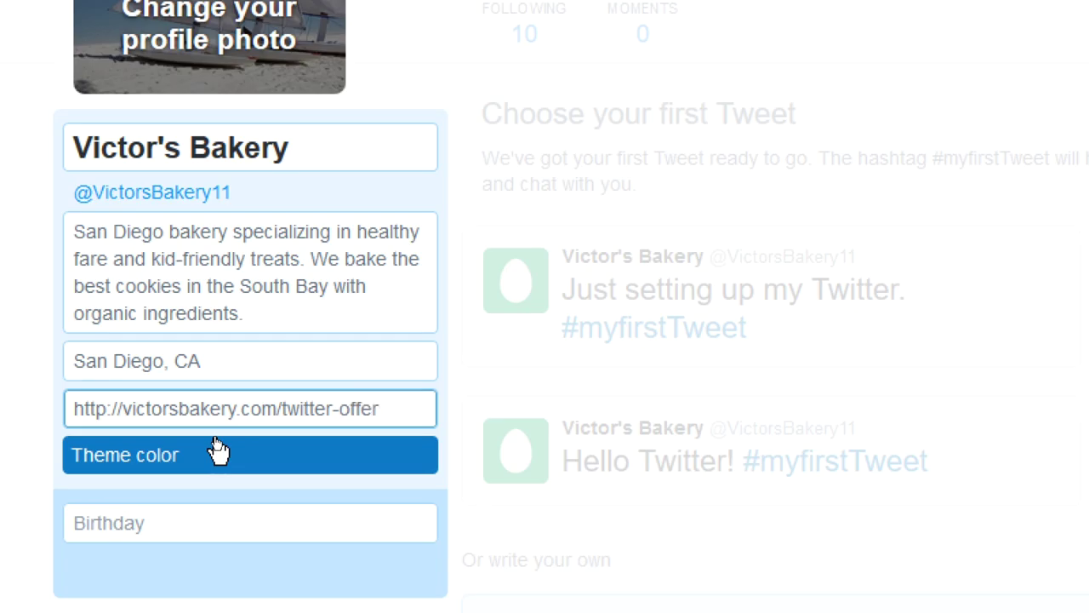
key("ctrl+a")
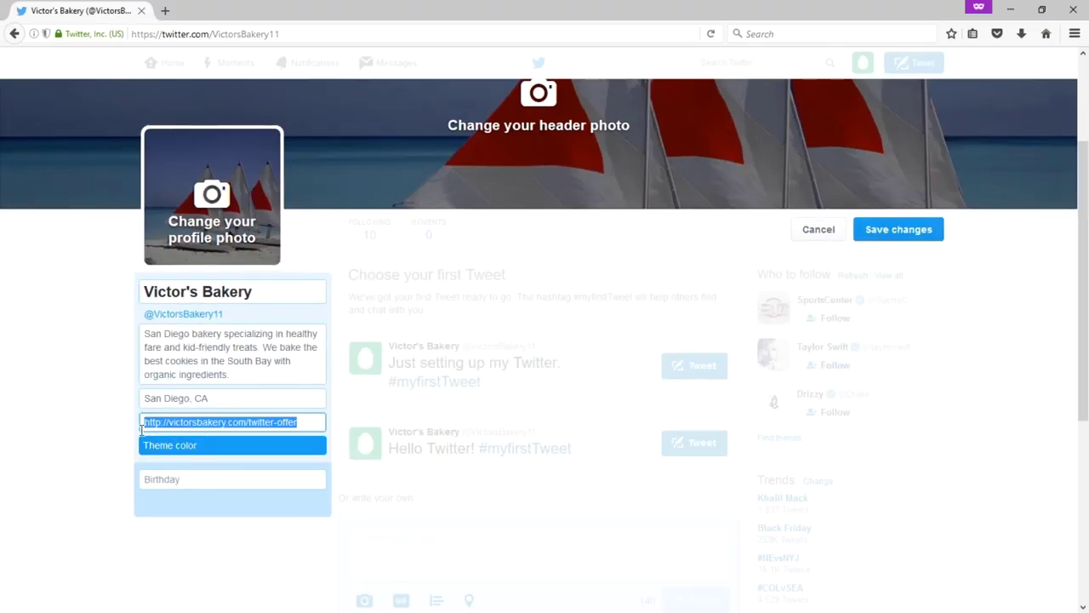
left_click(125, 439)
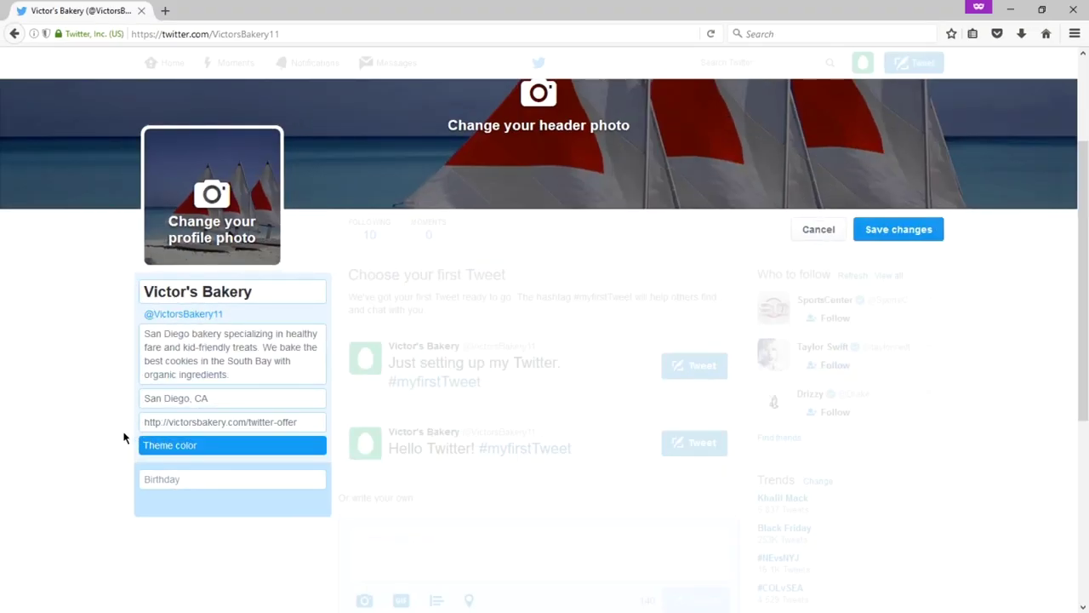
Step: Try several preset theme colors for the profile, including blue, green, yellow and red, and settle on orange
left_click(167, 446)
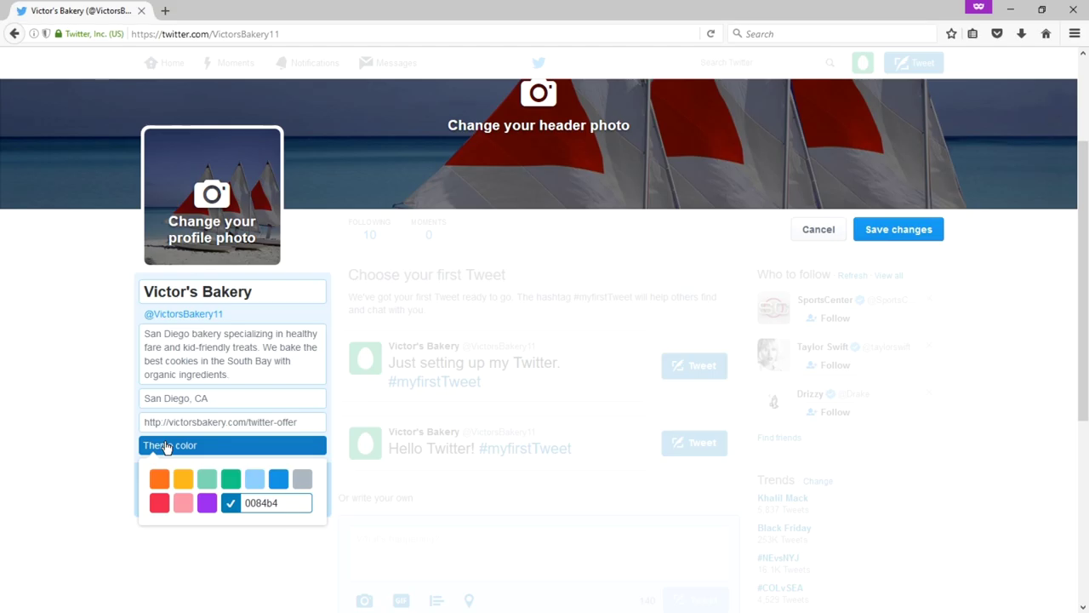
left_click(274, 481)
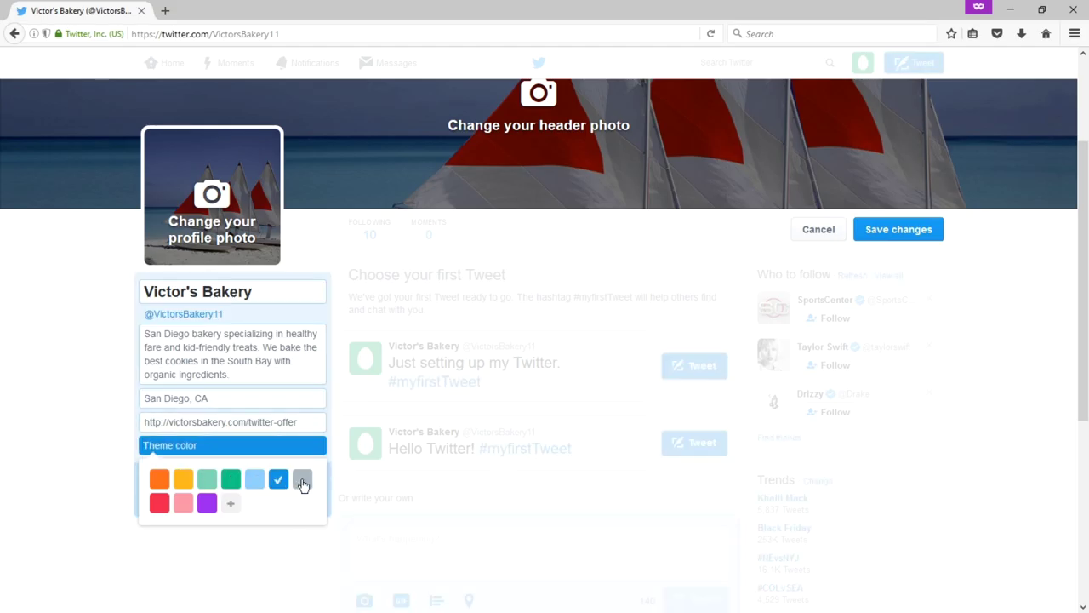
left_click(230, 479)
left_click(206, 479)
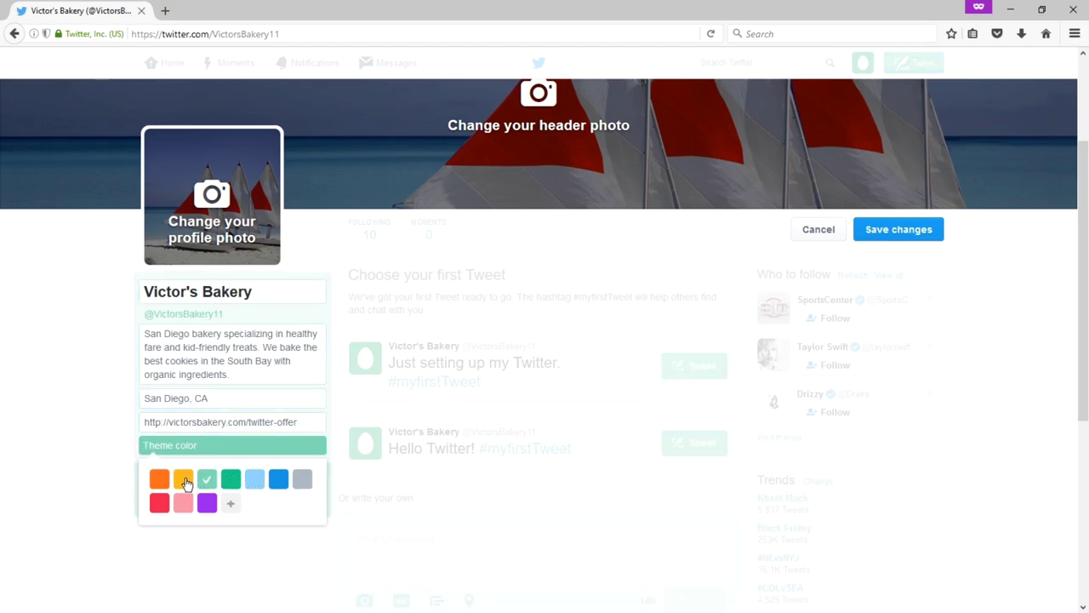
left_click(185, 482)
left_click(159, 480)
left_click(162, 501)
left_click(163, 482)
left_click(231, 503)
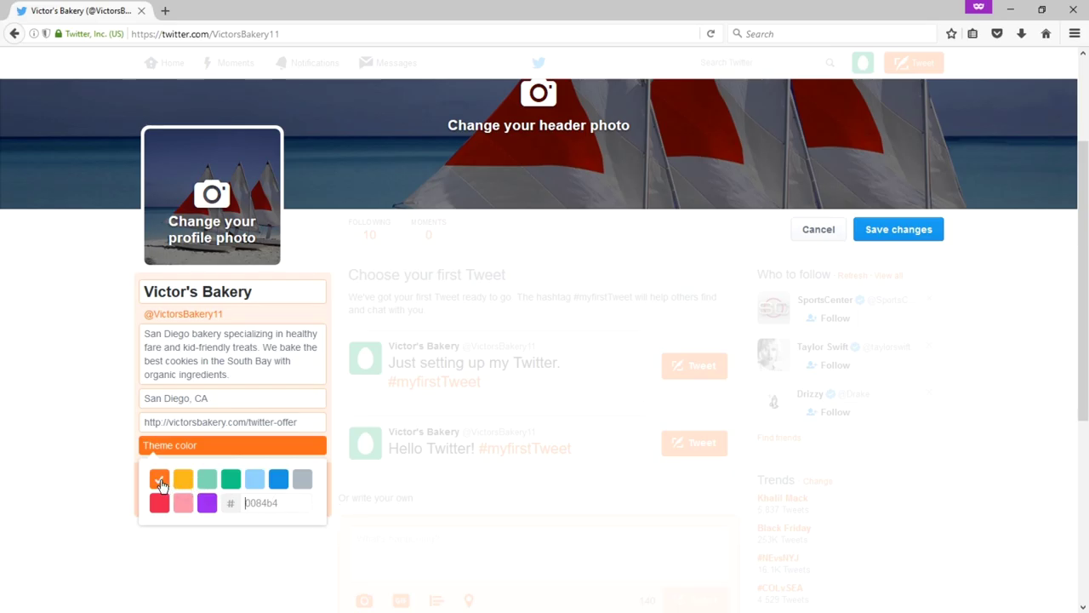
left_click(95, 440)
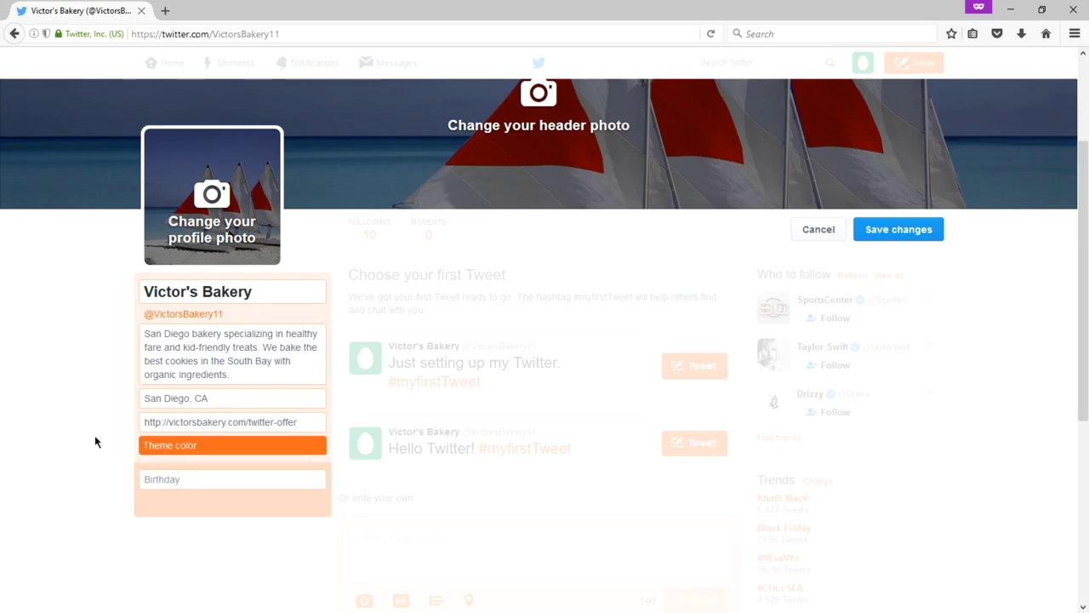
Step: Expand the birthday fields, leave them blank, and save the profile changes
left_click(162, 482)
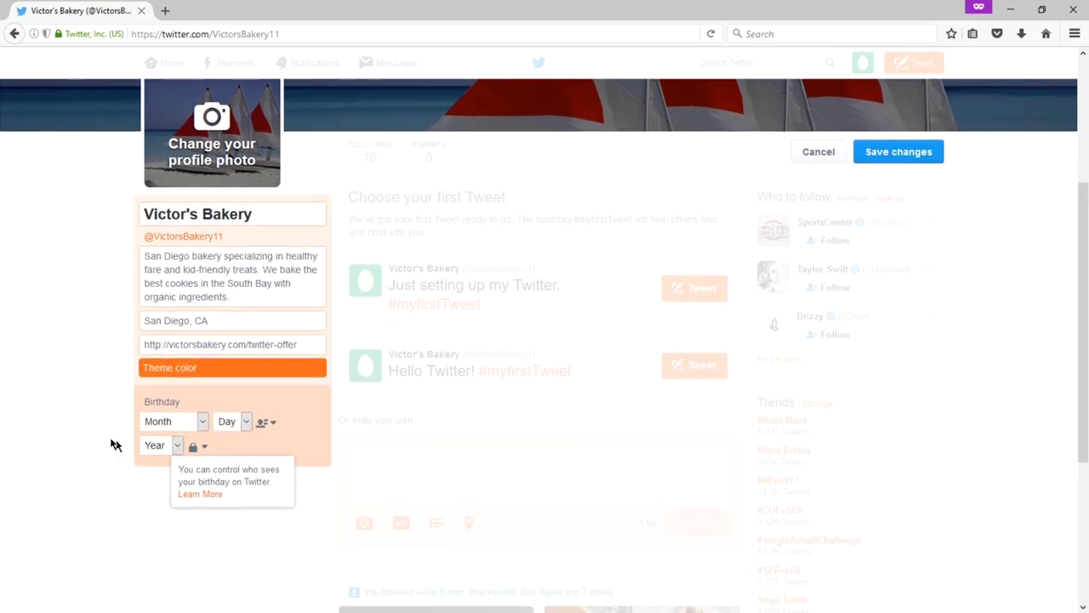
left_click(82, 428)
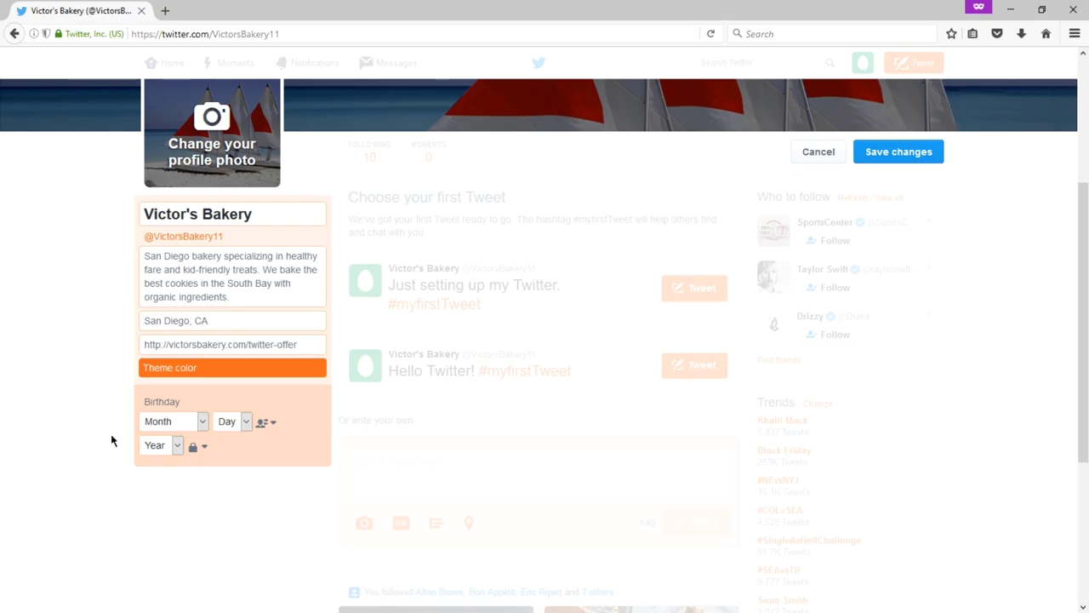
scroll(104, 415, "up", 2)
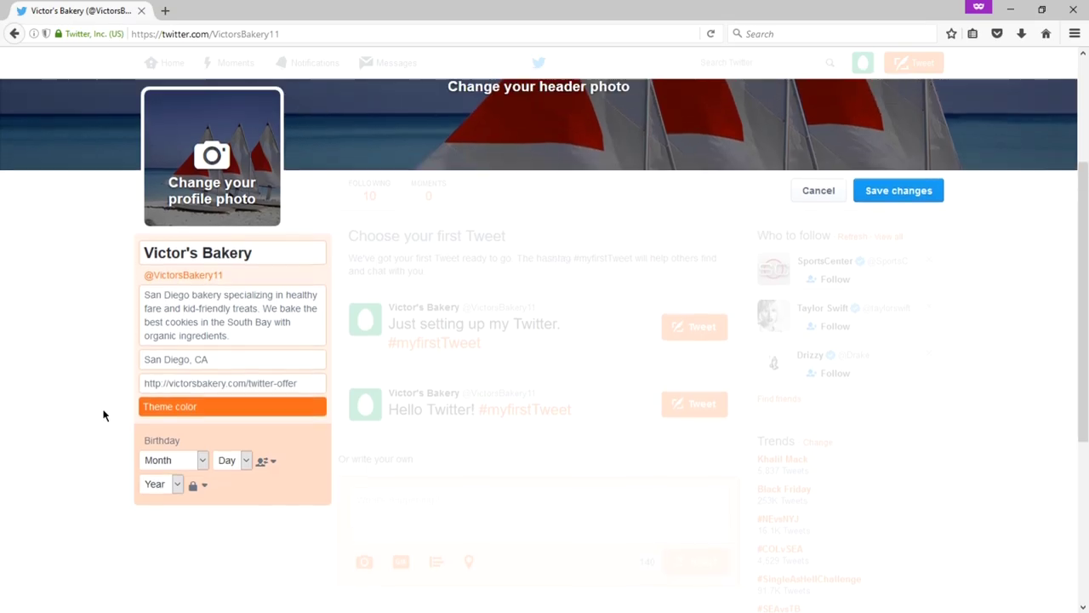
scroll(104, 415, "up", 3)
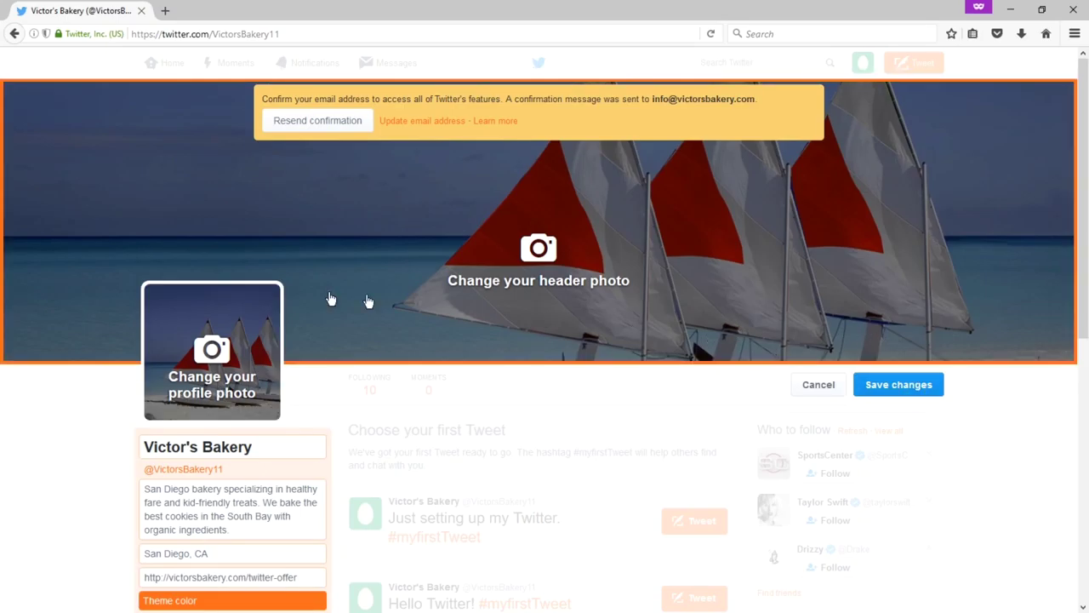
left_click(884, 388)
Step: Open the account's Lists page and look through its contents
left_click(862, 64)
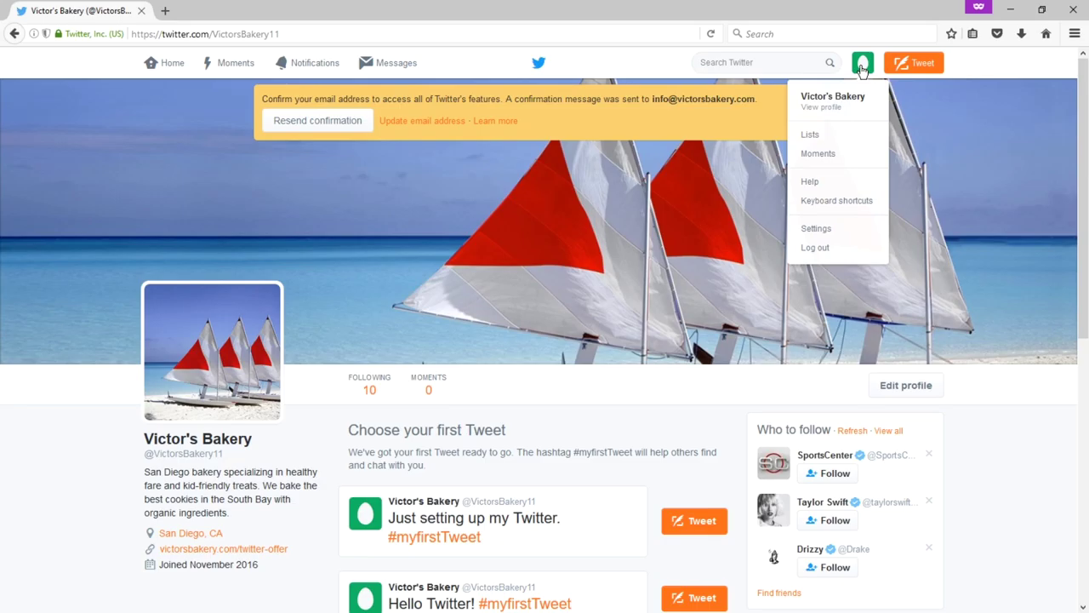
left_click(810, 135)
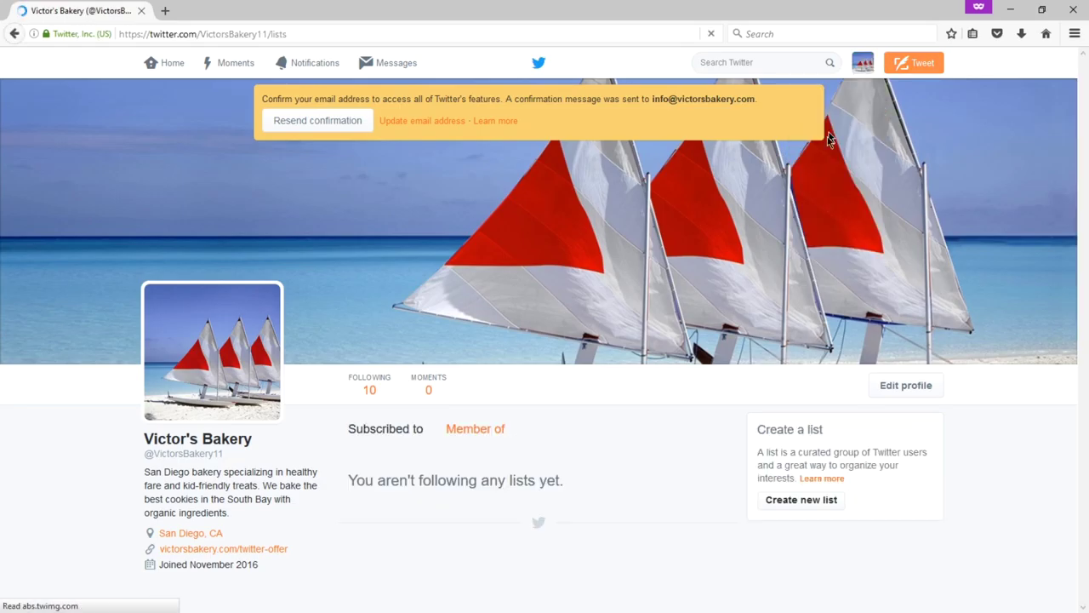
scroll(690, 287, "down", 3)
scroll(690, 287, "down", 2)
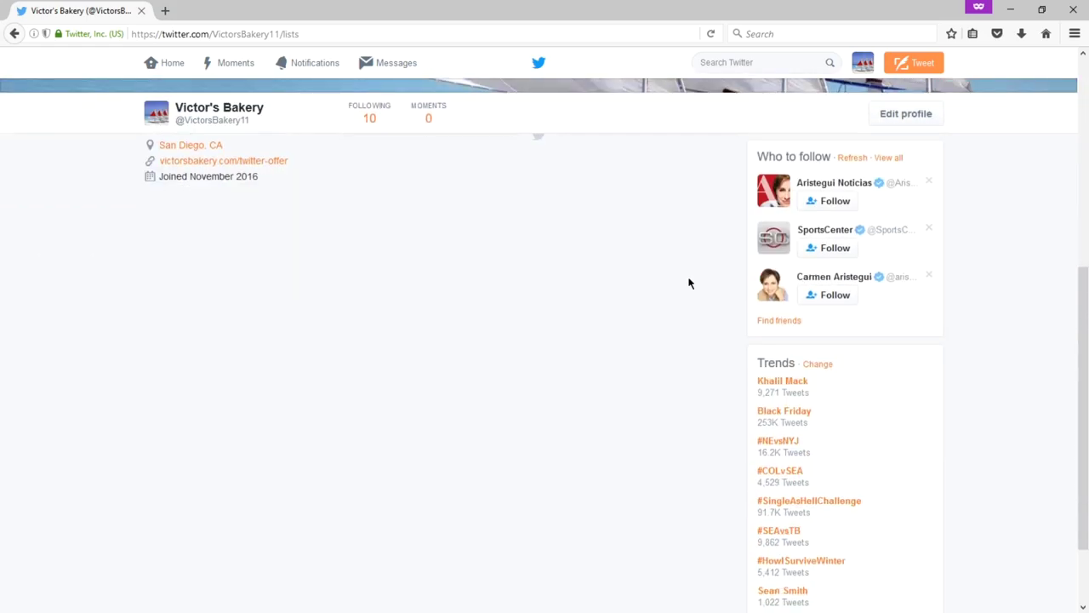
scroll(686, 273, "up", 5)
scroll(686, 271, "up", 1)
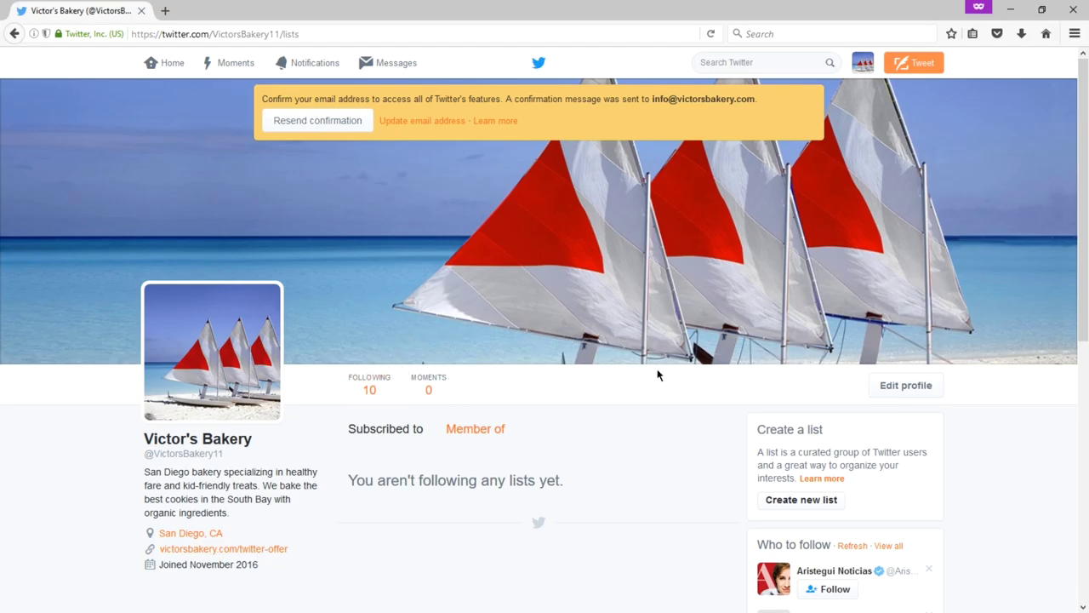
Step: Examine the rest of the Lists page, including the list creation option, follow suggestions and trends
scroll(657, 370, "down", 2)
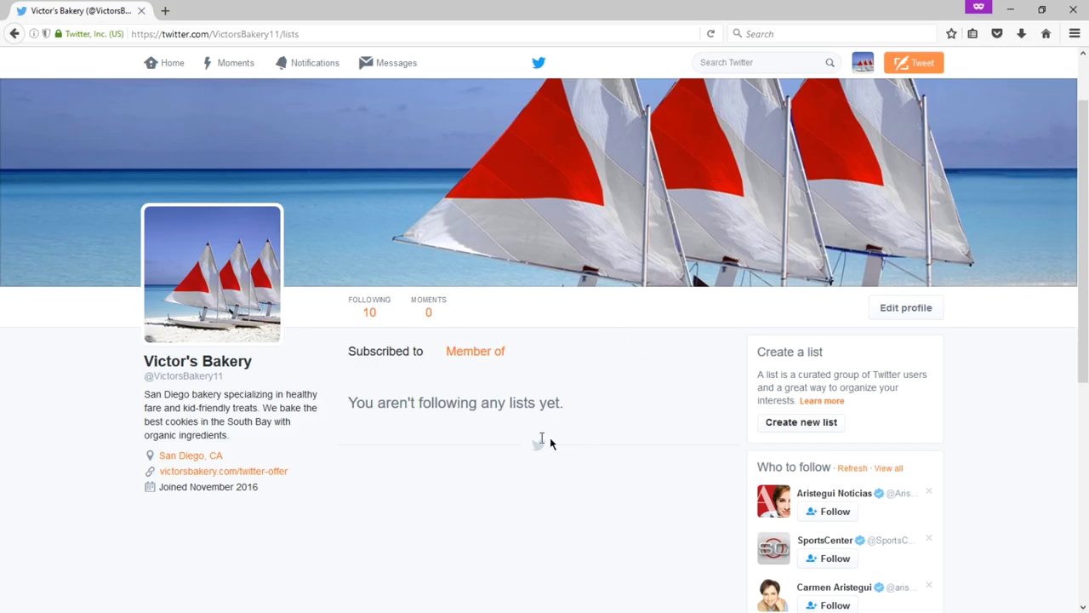
scroll(579, 391, "down", 3)
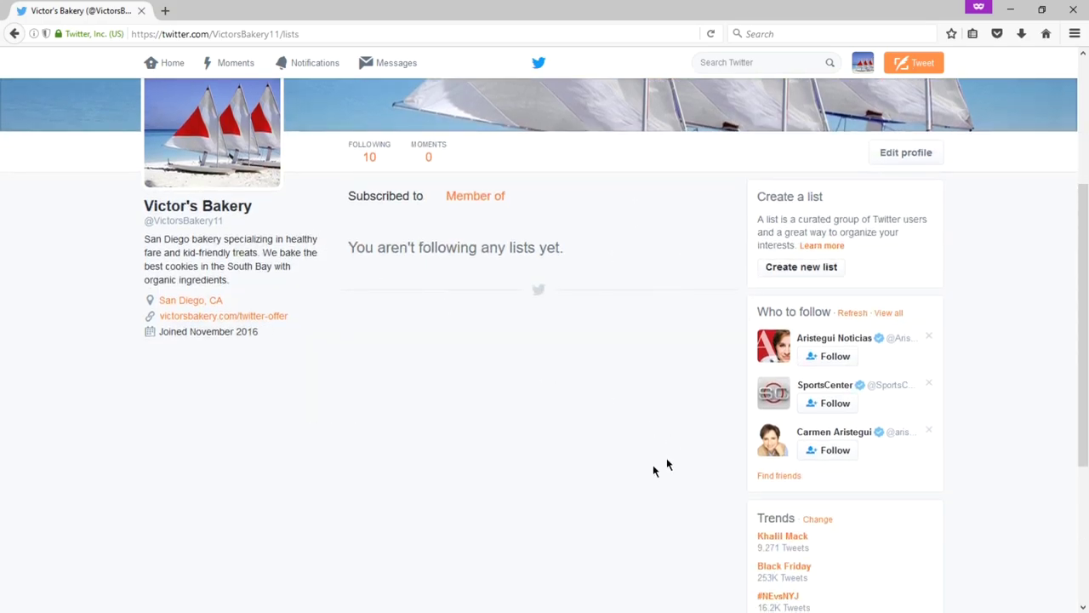
scroll(411, 370, "up", 3)
scroll(606, 411, "up", 2)
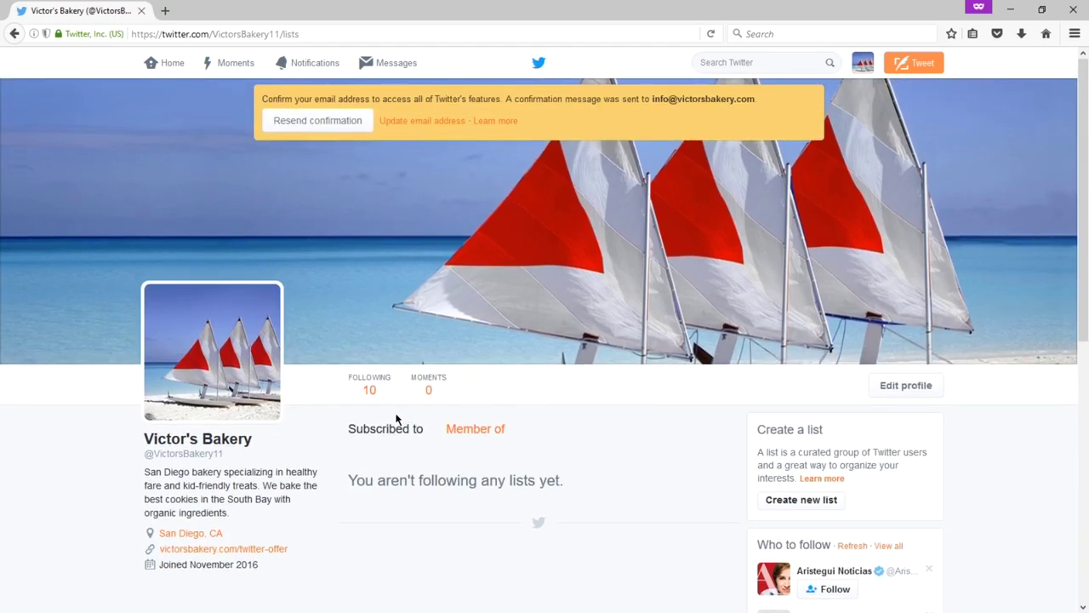
scroll(520, 440, "down", 5)
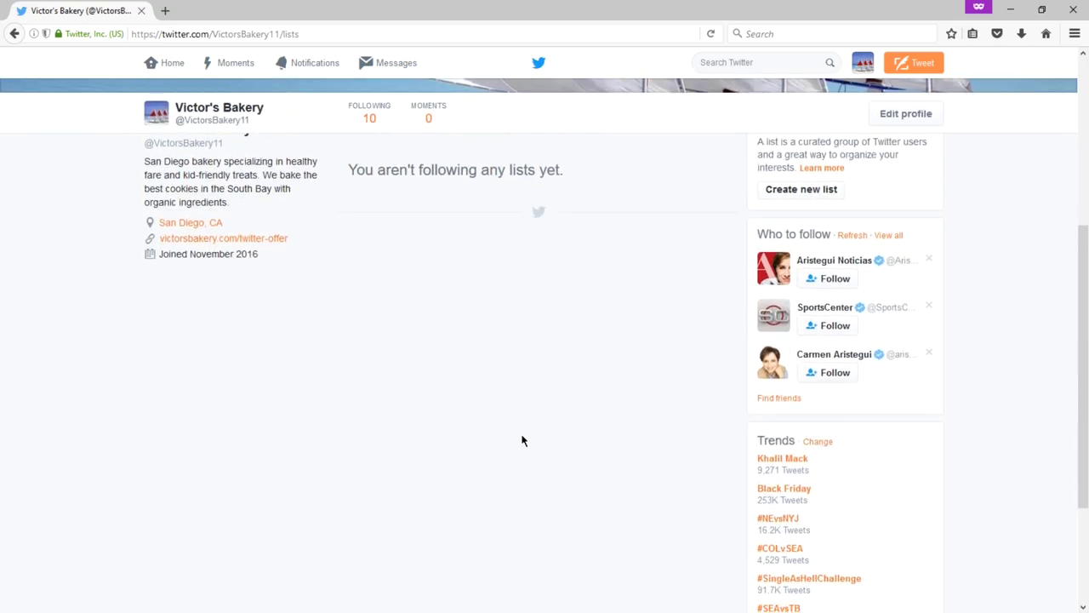
mouse_move(826, 359)
scroll(635, 364, "up", 4)
Step: View the account's own Moments page, and switch to the general Moments feed for today
left_click(862, 62)
left_click(866, 155)
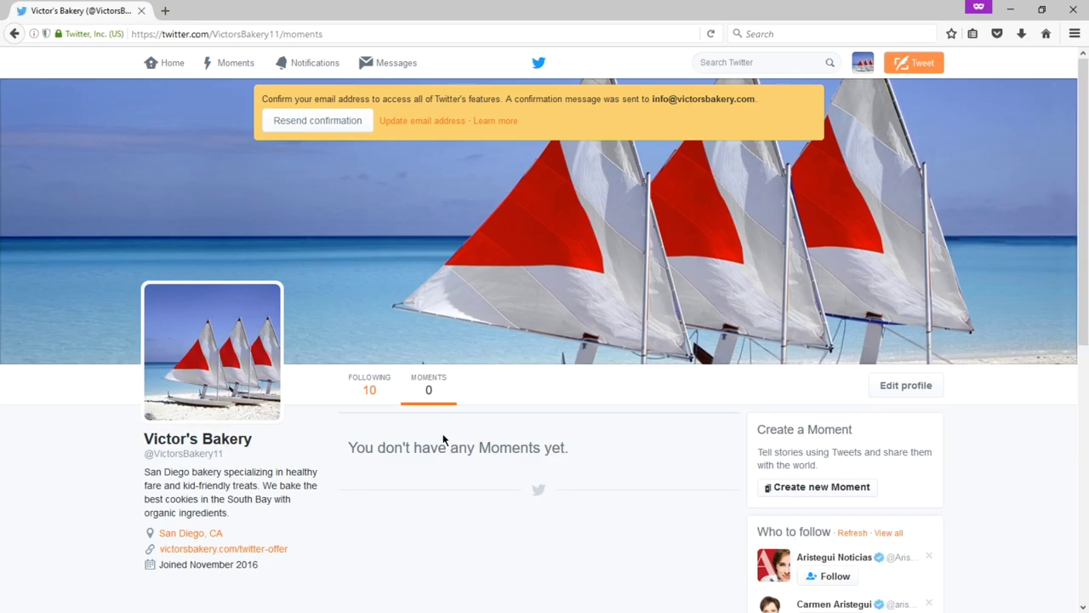
left_click(231, 70)
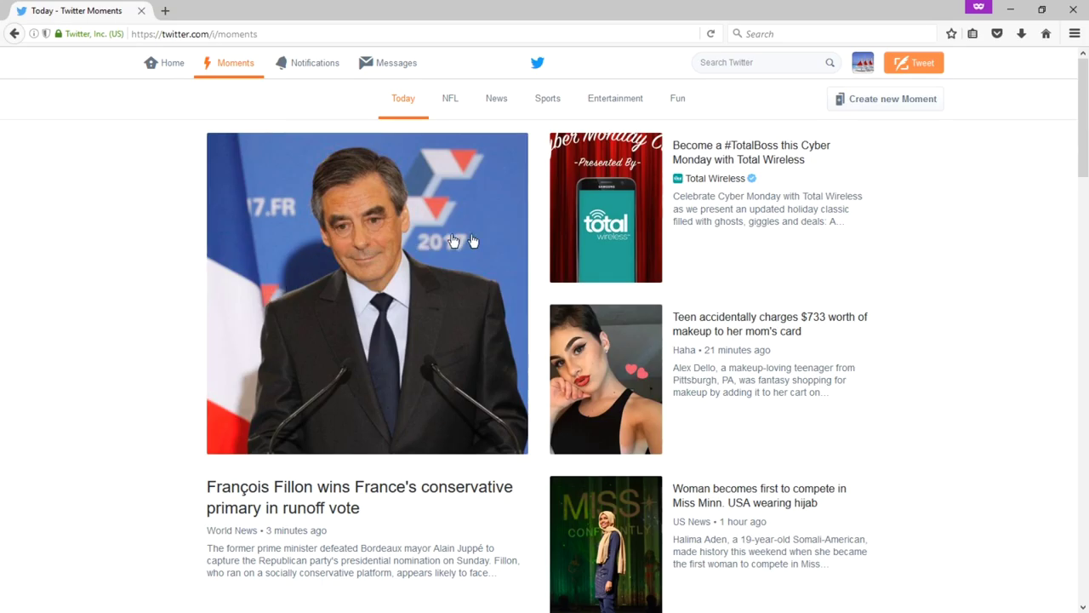
Step: Start a new Moment from the feed, leave it as an untitled draft, and return to the account's Moments page
left_click(863, 62)
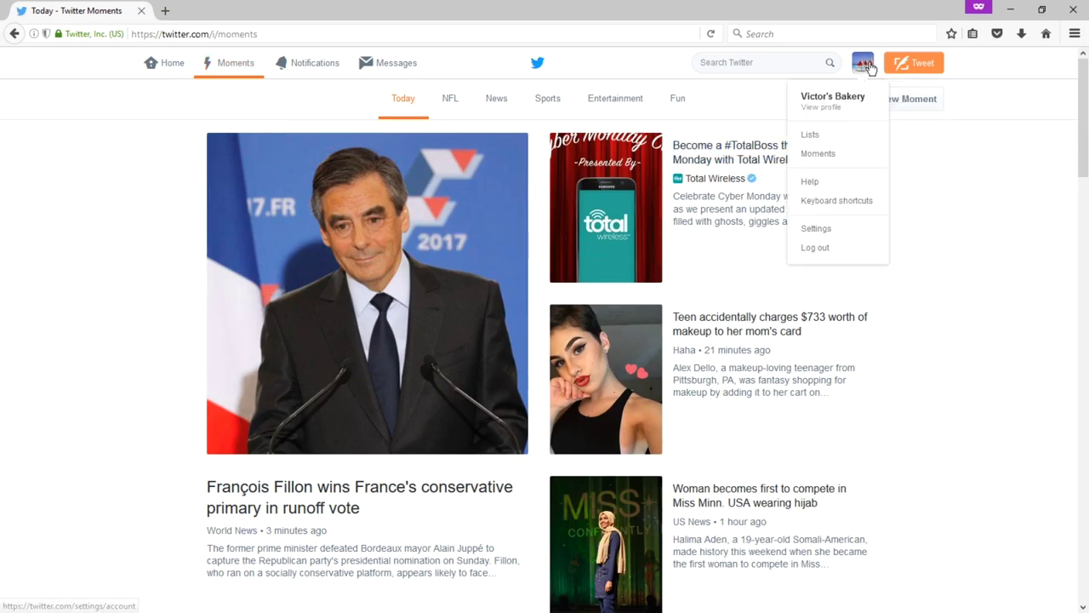
left_click(974, 170)
left_click(885, 104)
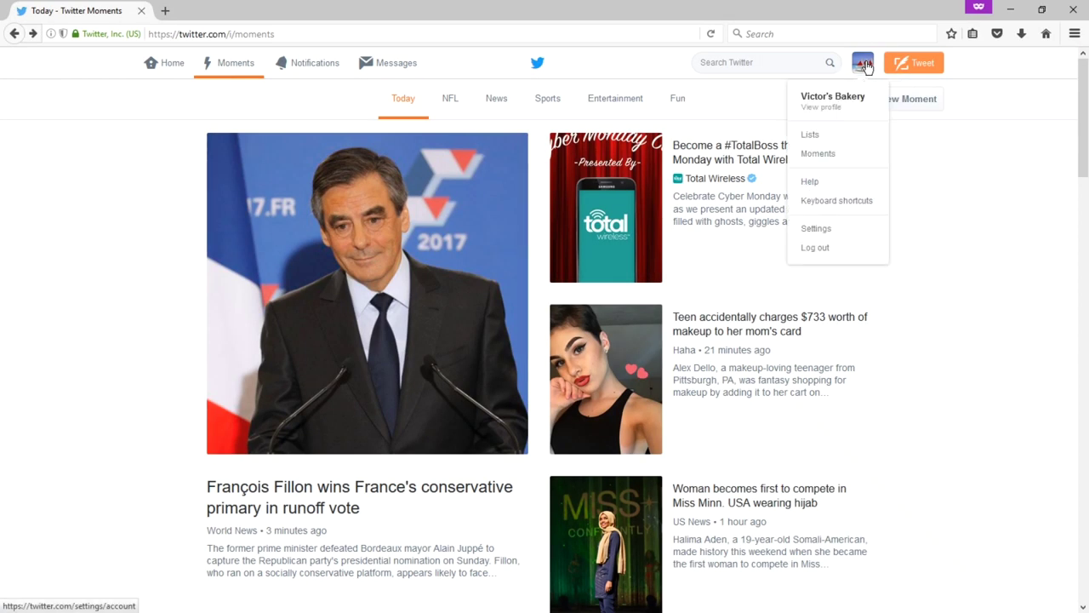
left_click(844, 156)
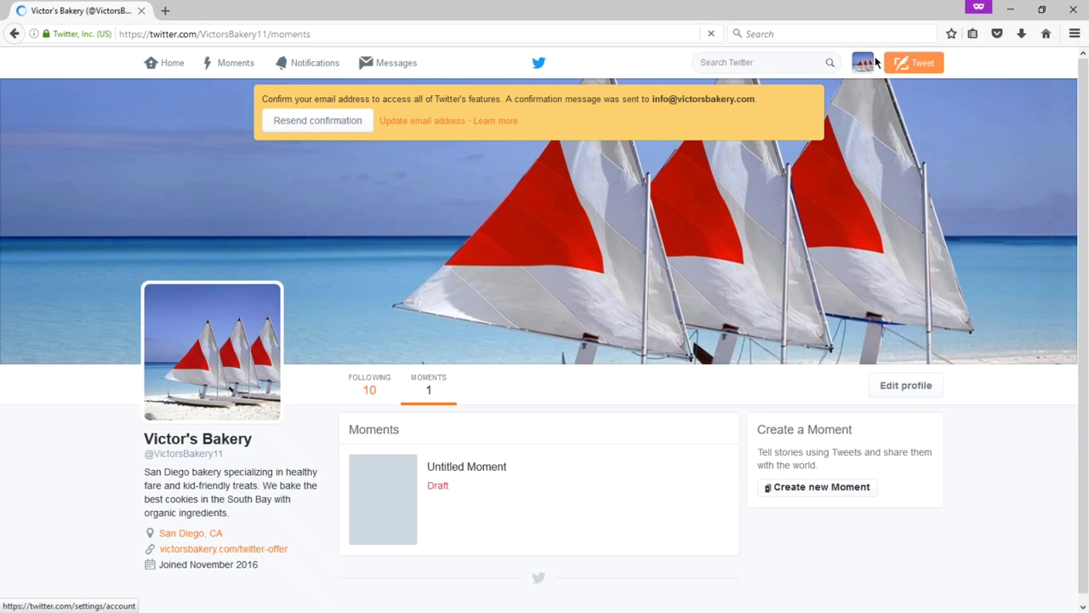
Step: Open the Twitter Help Center, look through its support topics, and return to the account's Moments page
left_click(862, 62)
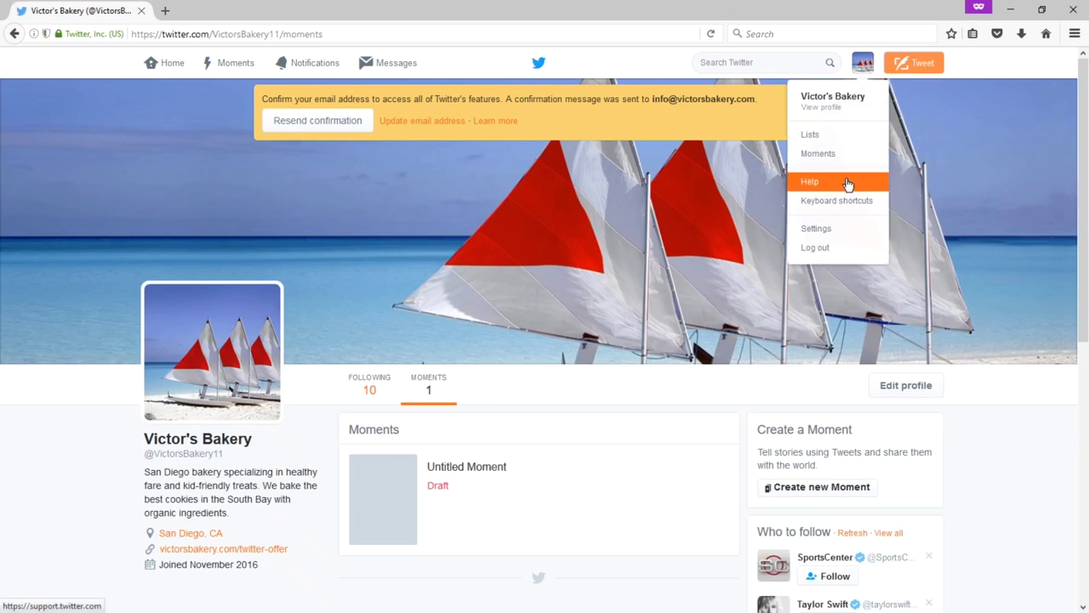
left_click(847, 184)
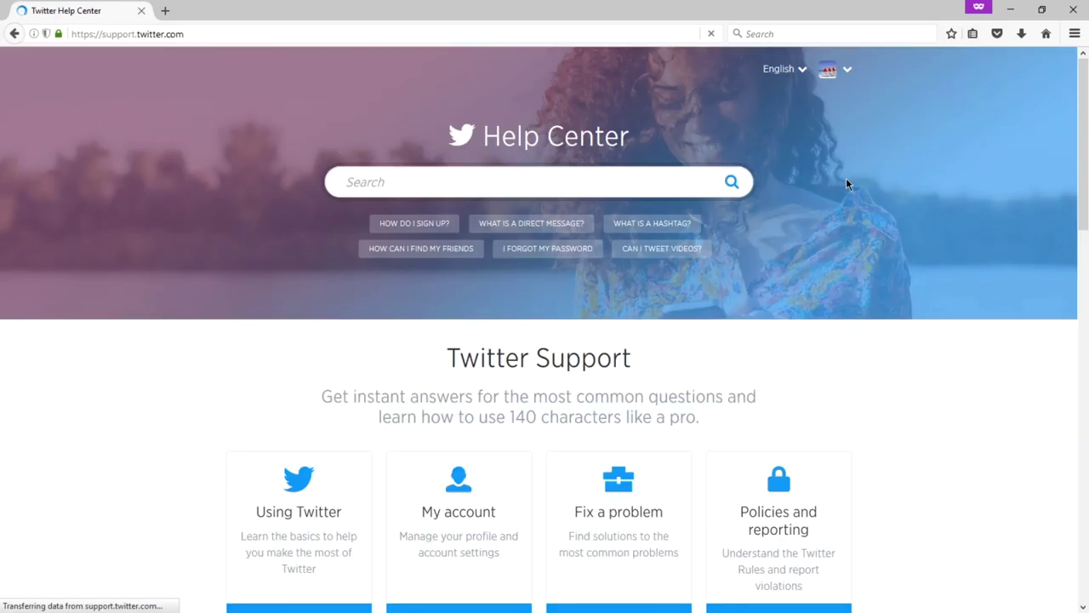
scroll(902, 315, "down", 12)
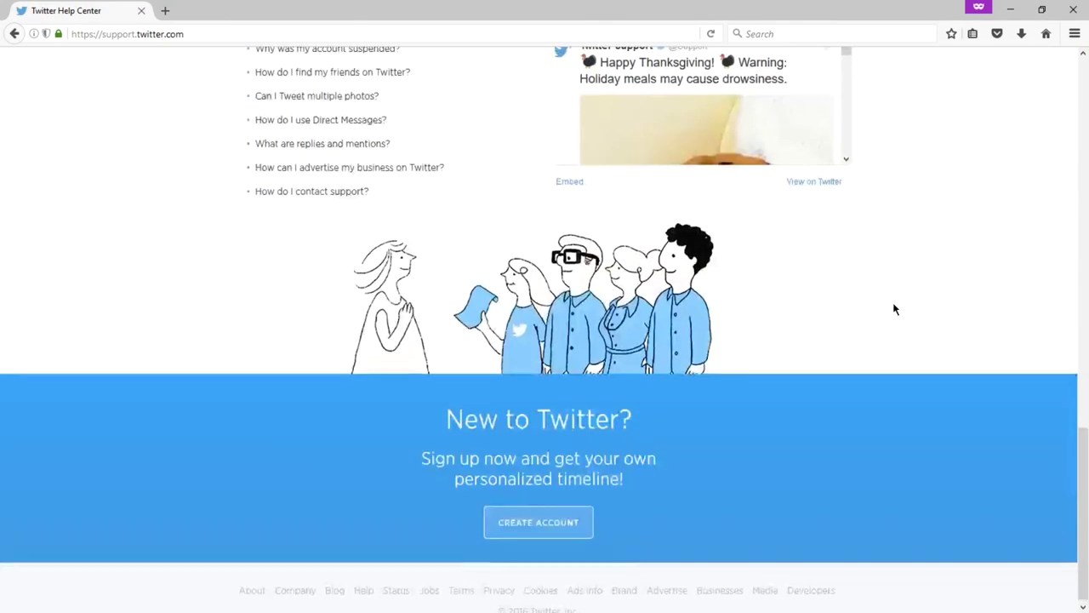
scroll(893, 309, "up", 5)
scroll(893, 309, "up", 10)
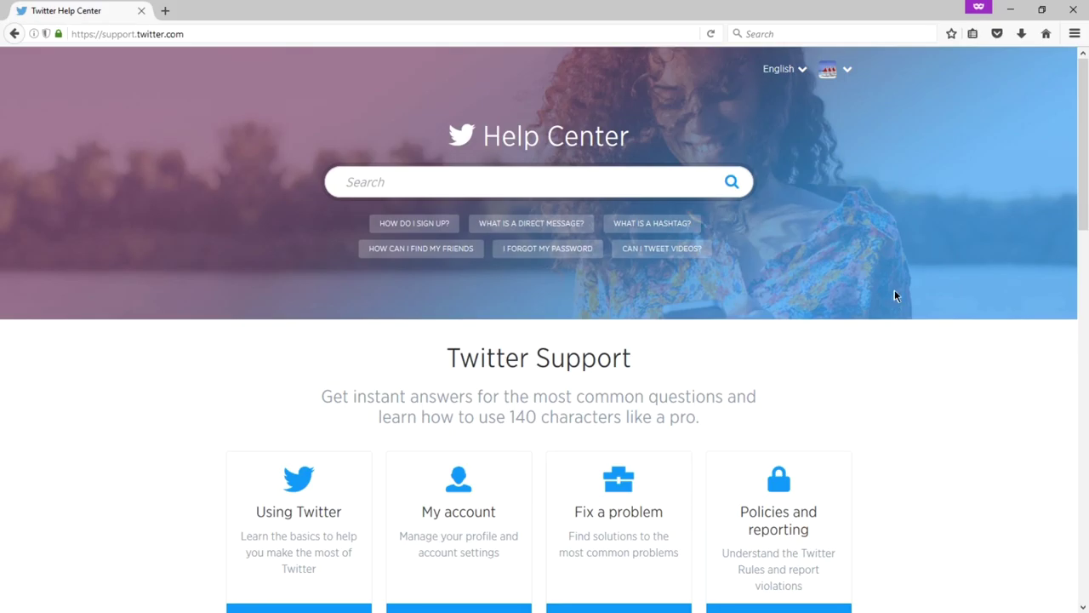
key("alt+Left")
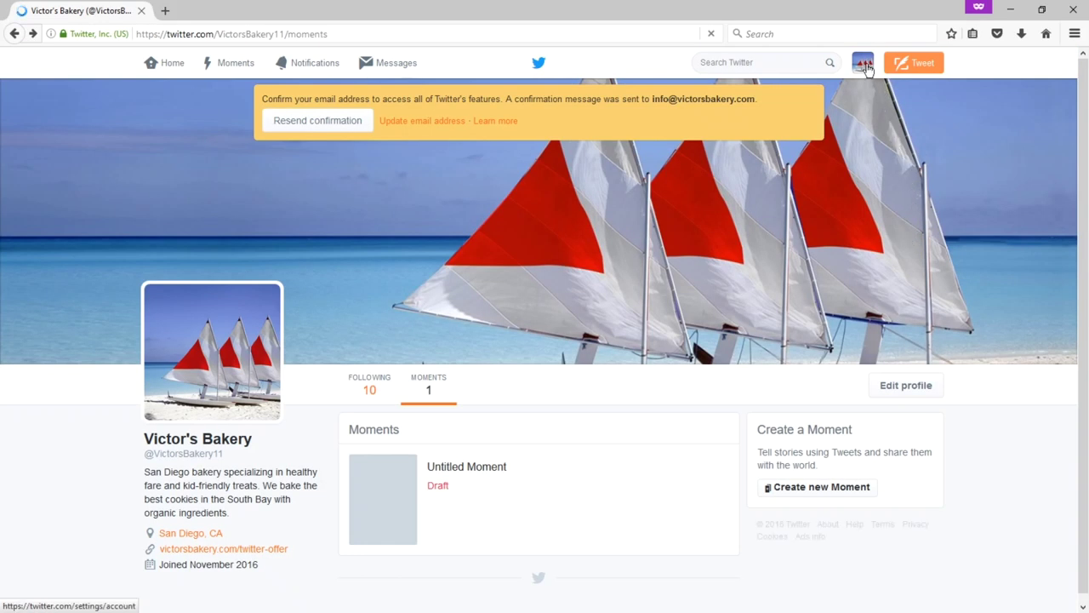
Step: Open the account settings and review the basic account, language and content options
left_click(865, 66)
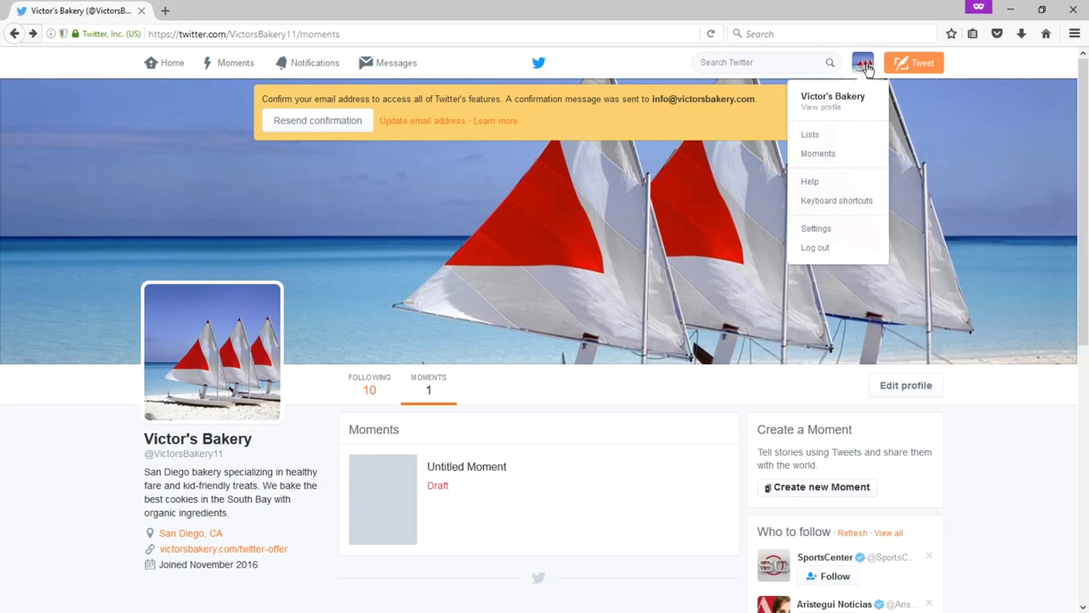
left_click(840, 208)
left_click(824, 231)
scroll(679, 246, "down", 5)
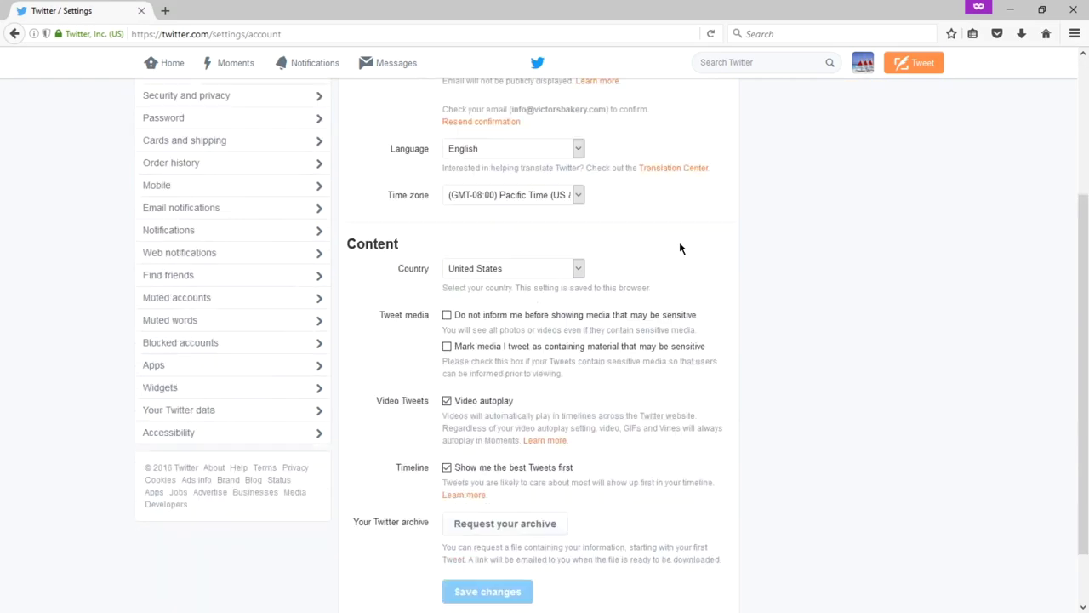
scroll(680, 248, "up", 5)
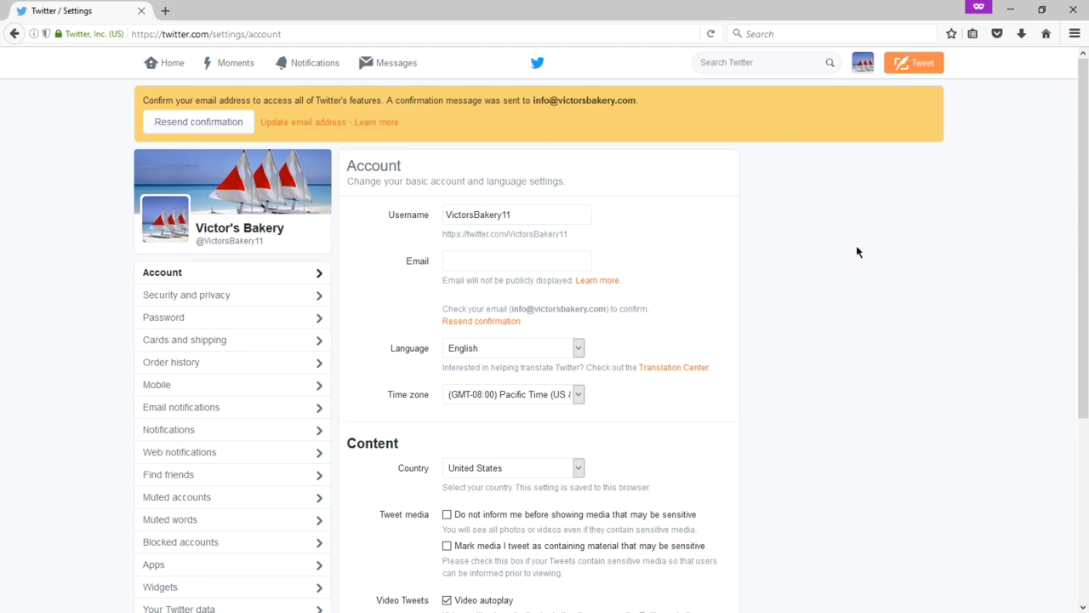
scroll(856, 247, "down", 3)
scroll(856, 248, "up", 3)
scroll(856, 248, "up", 1)
Step: Go to the home timeline and reopen the account settings from there
left_click(170, 68)
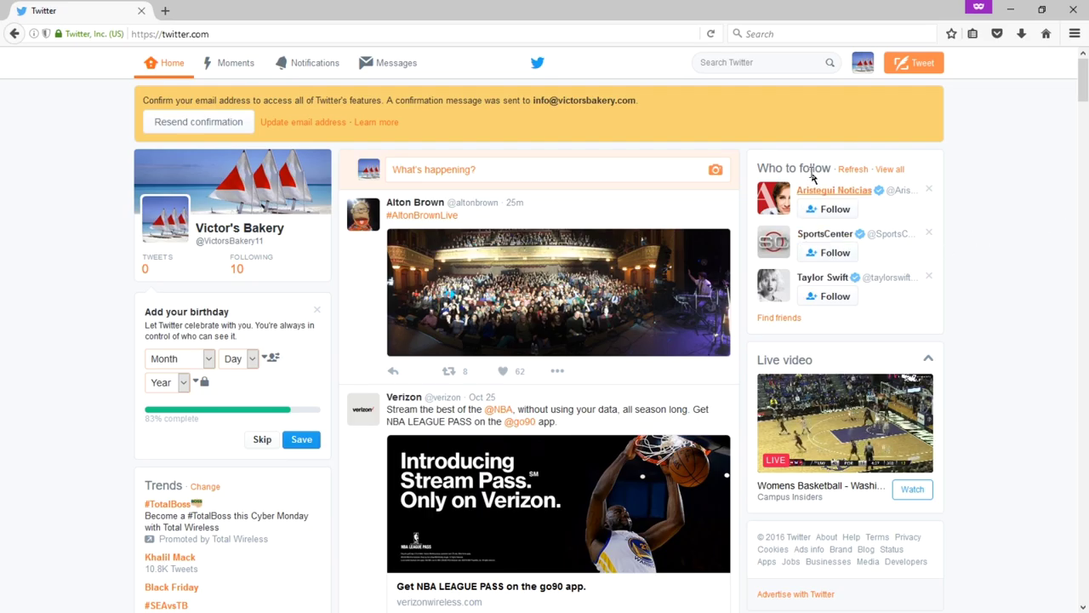
left_click(863, 70)
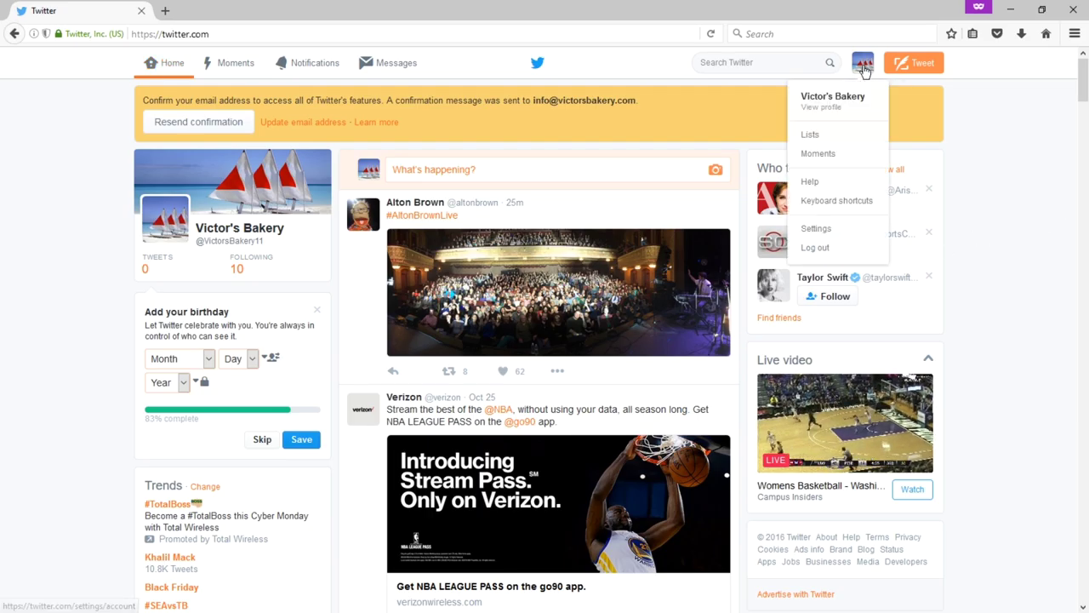
left_click(838, 230)
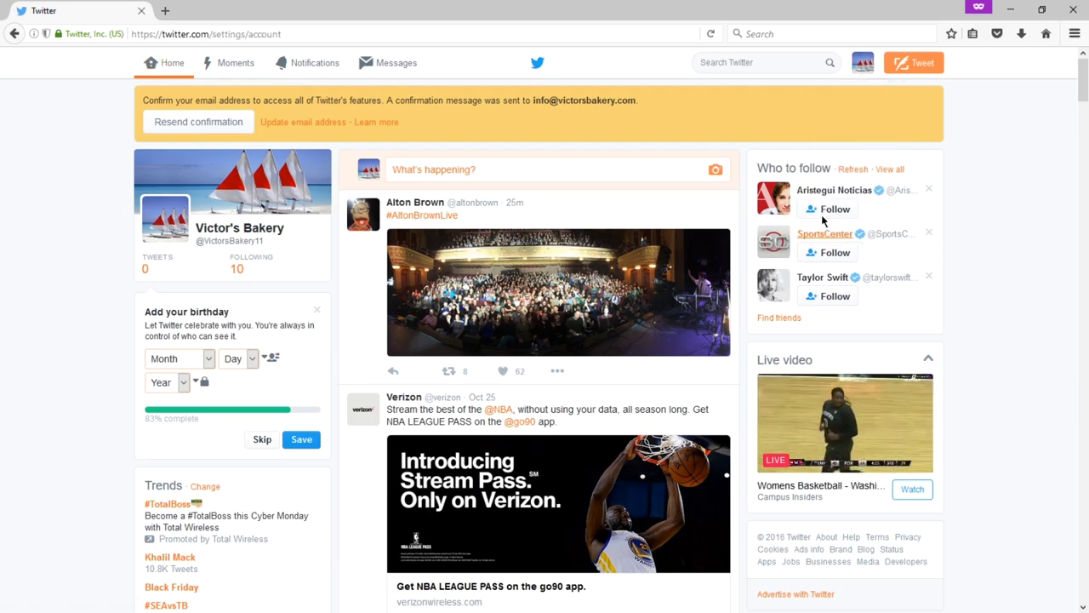